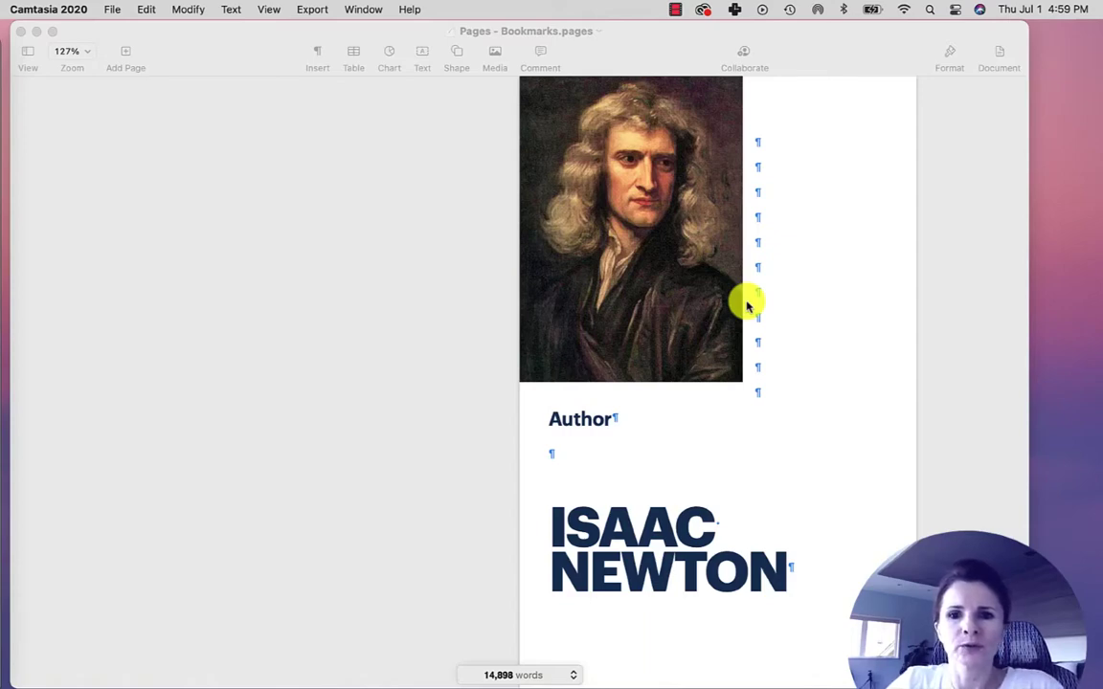
Look through the book's opening pages, from the Isaac Newton cover past the prologue to the first page of Chapter 1
{"action": "left_click", "coordinate": [839, 67]}
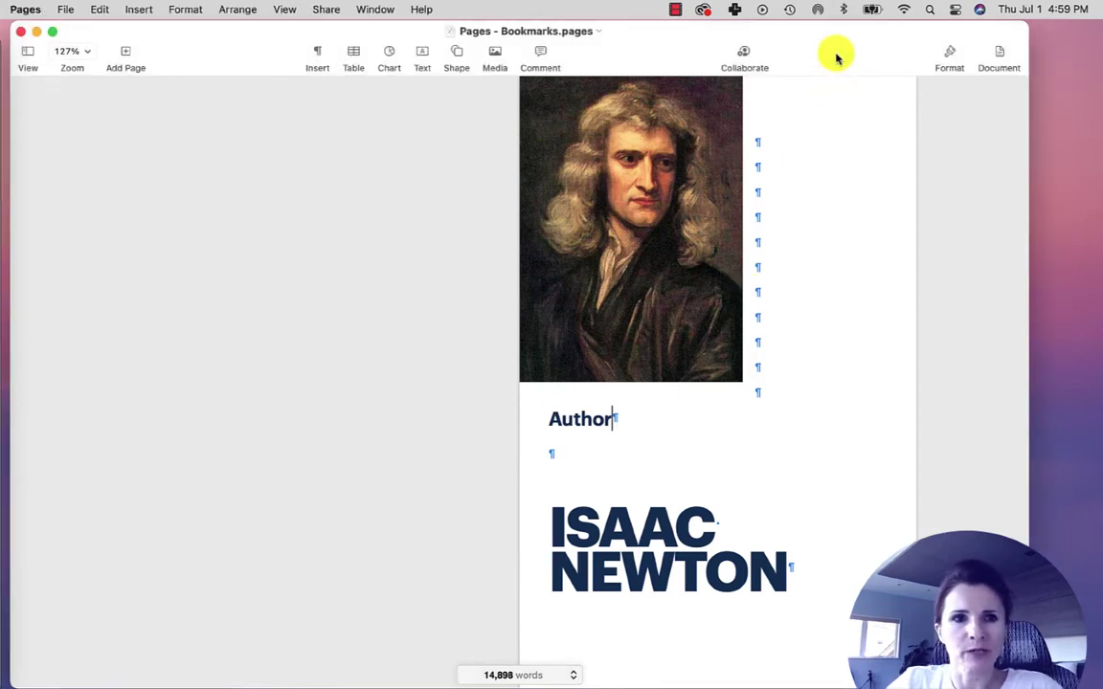
{"action": "left_click_drag", "start_coordinate": [836, 57], "coordinate": [834, 59]}
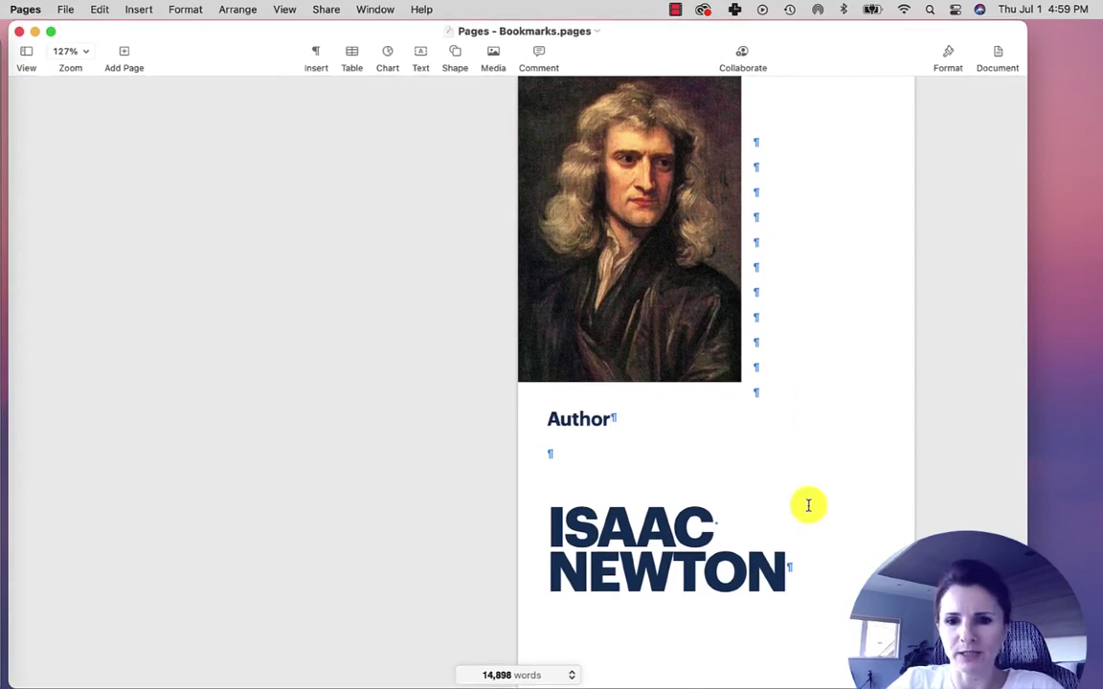
{"action": "scroll", "coordinate": [805, 505], "scroll_direction": "down", "scroll_amount": 10}
{"action": "scroll", "coordinate": [807, 505], "scroll_direction": "down", "scroll_amount": 9}
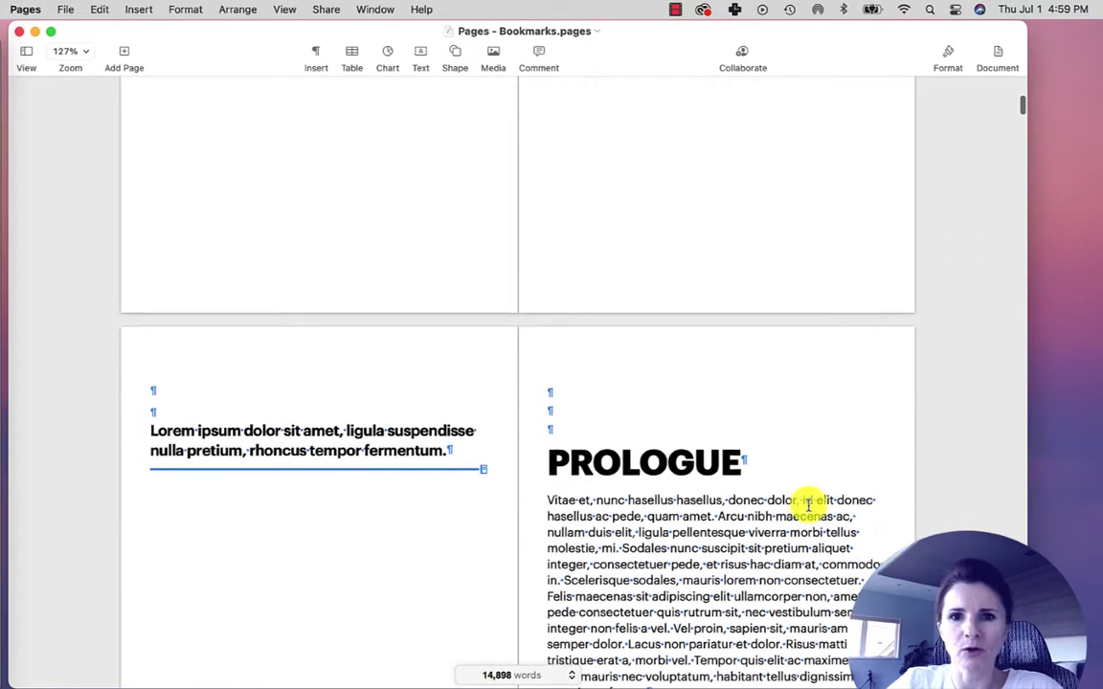
{"action": "scroll", "coordinate": [807, 505], "scroll_direction": "down", "scroll_amount": 20}
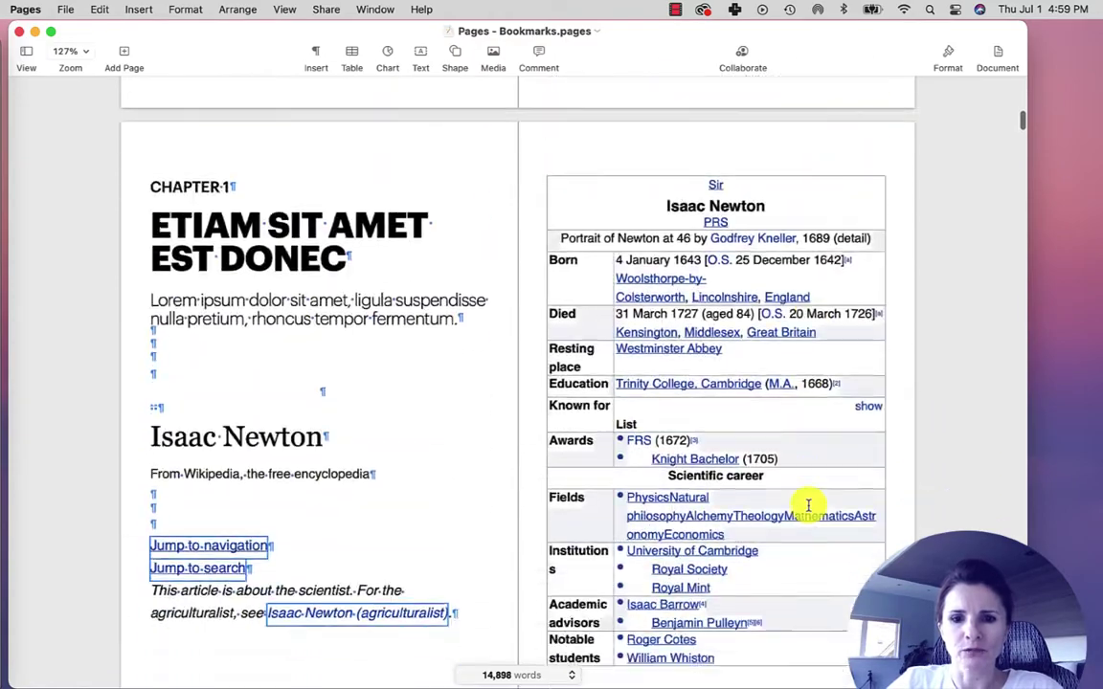
{"action": "scroll", "coordinate": [808, 507], "scroll_direction": "up", "scroll_amount": 20}
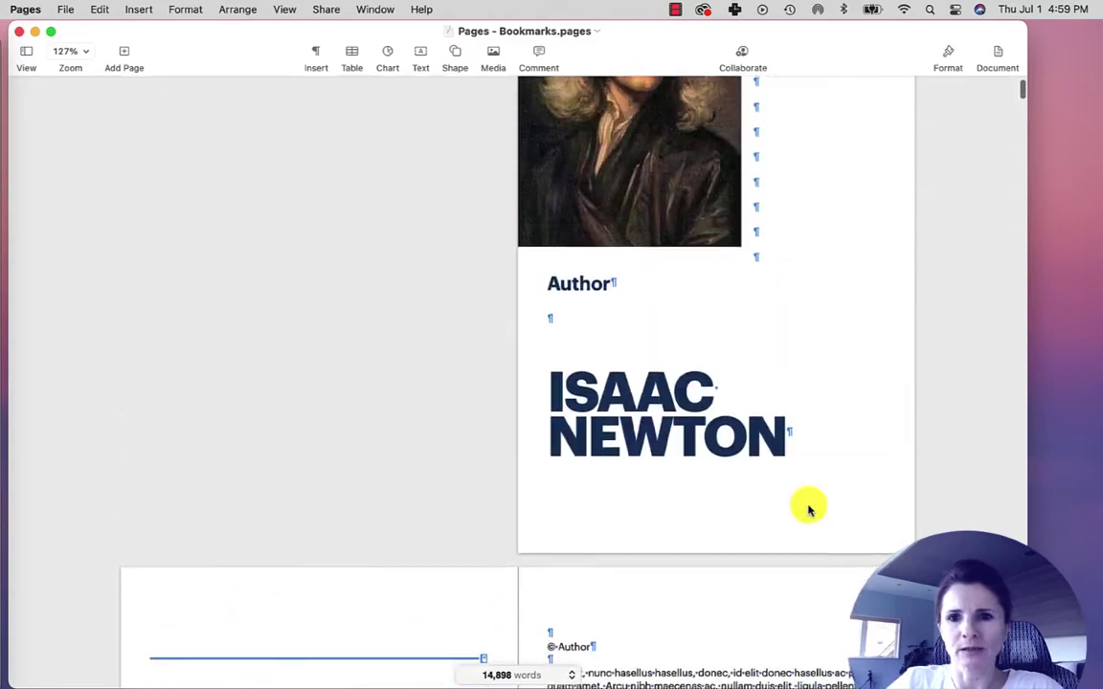
{"action": "scroll", "coordinate": [819, 406], "scroll_direction": "down", "scroll_amount": 10}
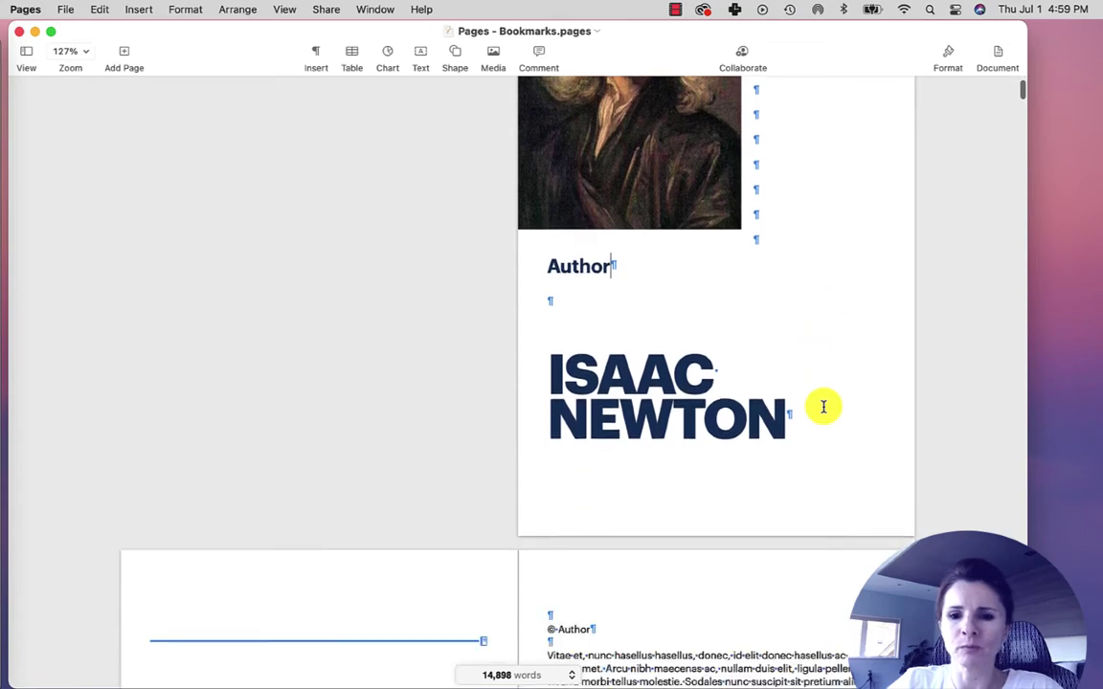
{"action": "scroll", "coordinate": [823, 407], "scroll_direction": "down", "scroll_amount": 1}
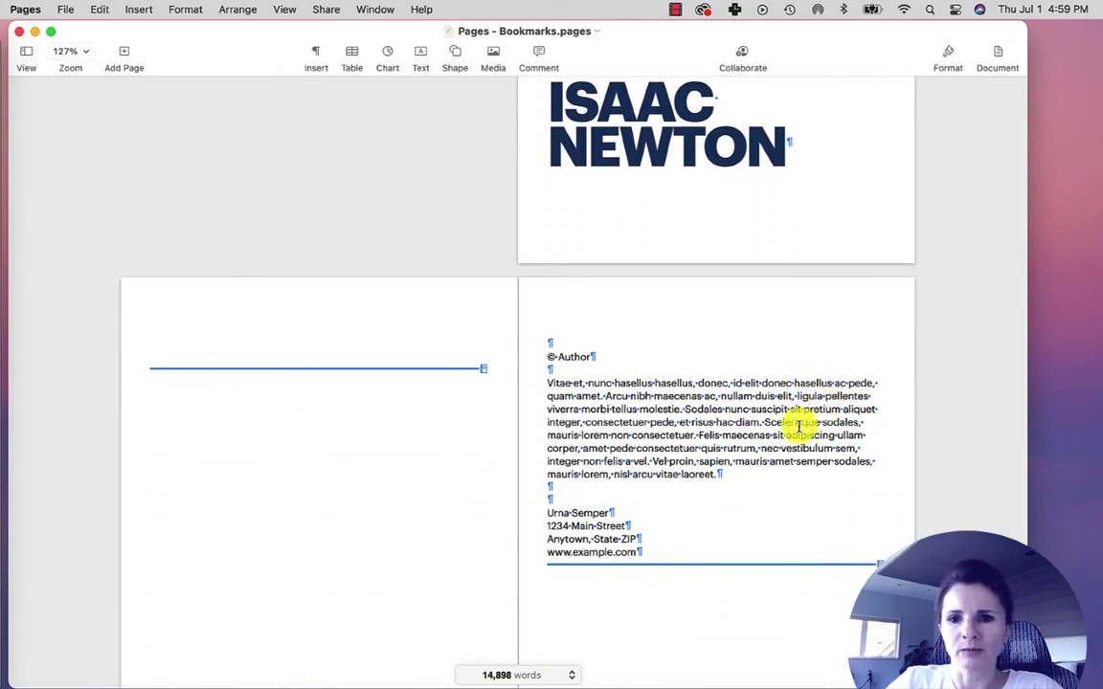
{"action": "scroll", "coordinate": [797, 425], "scroll_direction": "down", "scroll_amount": 1}
{"action": "scroll", "coordinate": [800, 428], "scroll_direction": "up", "scroll_amount": 5}
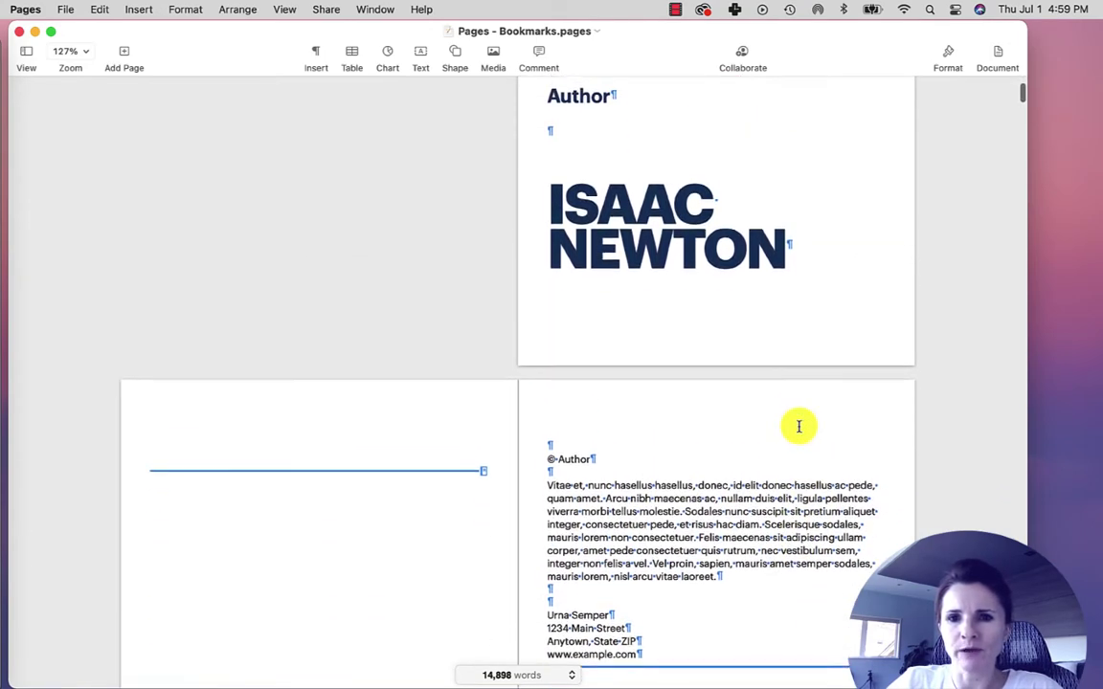
{"action": "scroll", "coordinate": [799, 430], "scroll_direction": "down", "scroll_amount": 15}
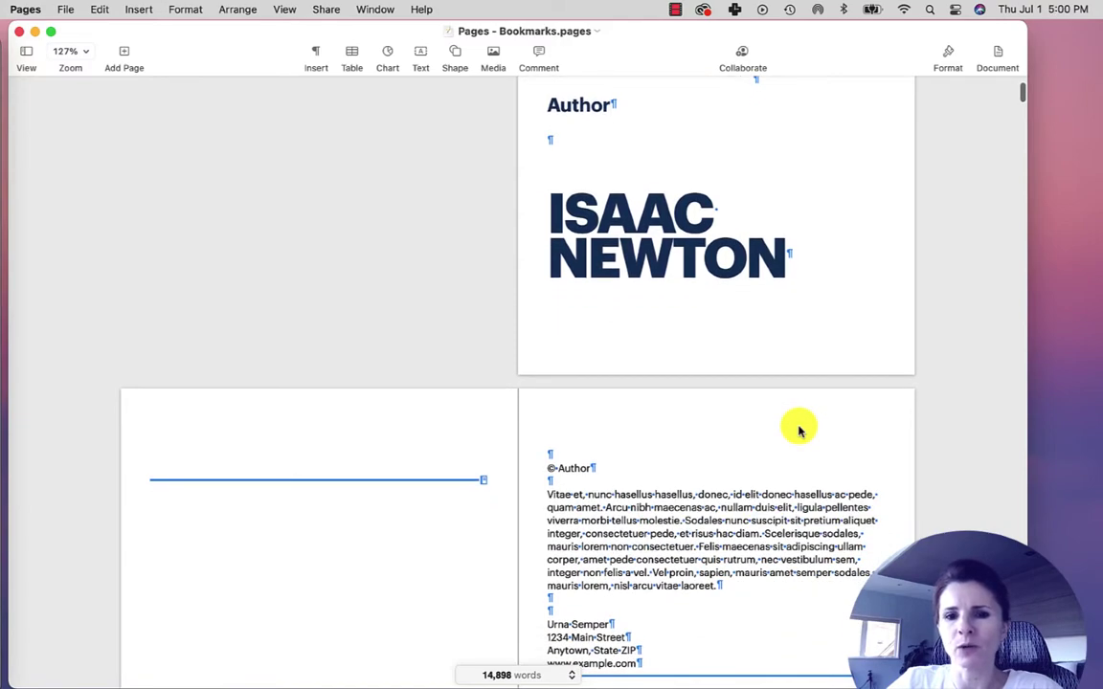
{"action": "scroll", "coordinate": [798, 426], "scroll_direction": "down", "scroll_amount": 13}
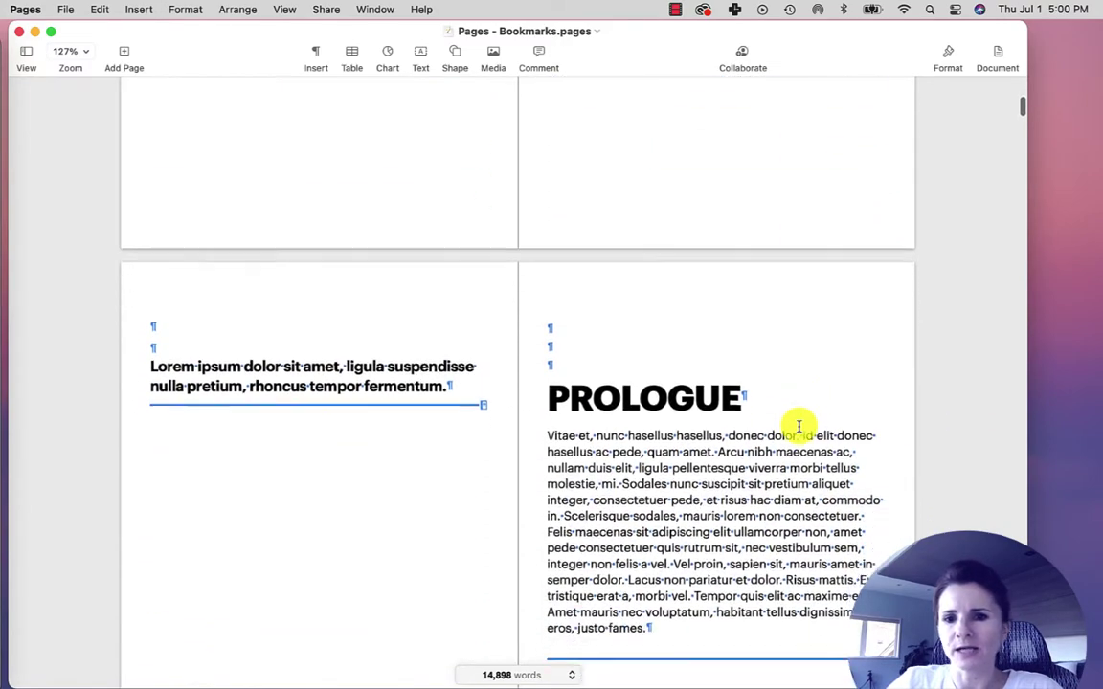
{"action": "scroll", "coordinate": [728, 455], "scroll_direction": "down", "scroll_amount": 20}
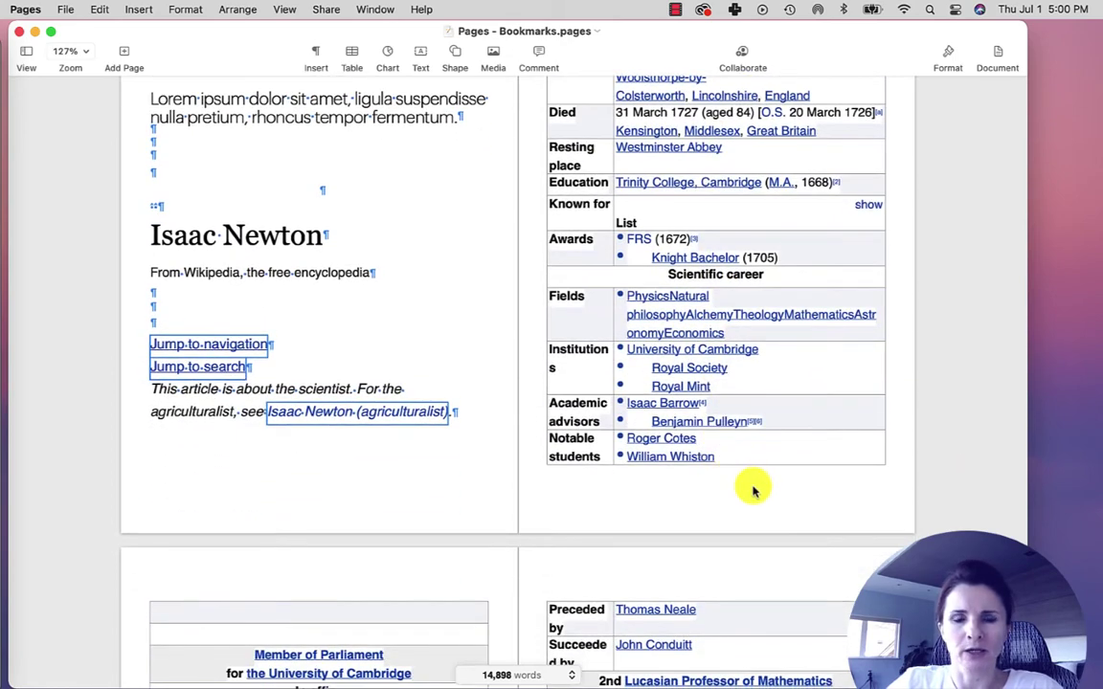
{"action": "scroll", "coordinate": [753, 490], "scroll_direction": "up", "scroll_amount": 2}
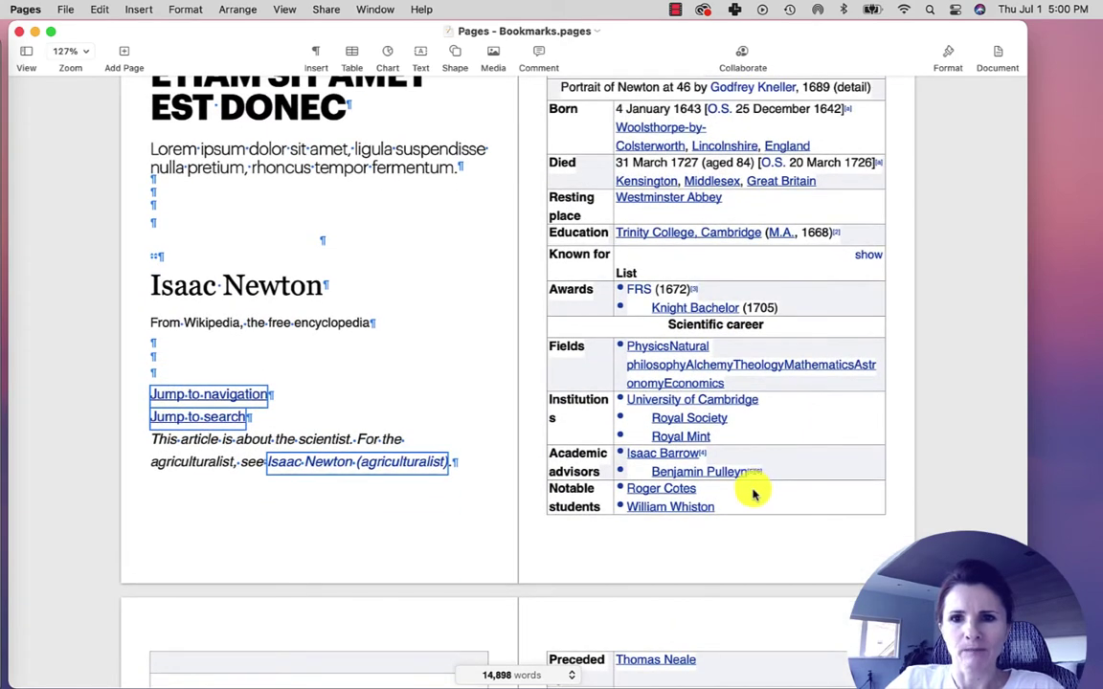
{"action": "scroll", "coordinate": [409, 209], "scroll_direction": "up", "scroll_amount": 9}
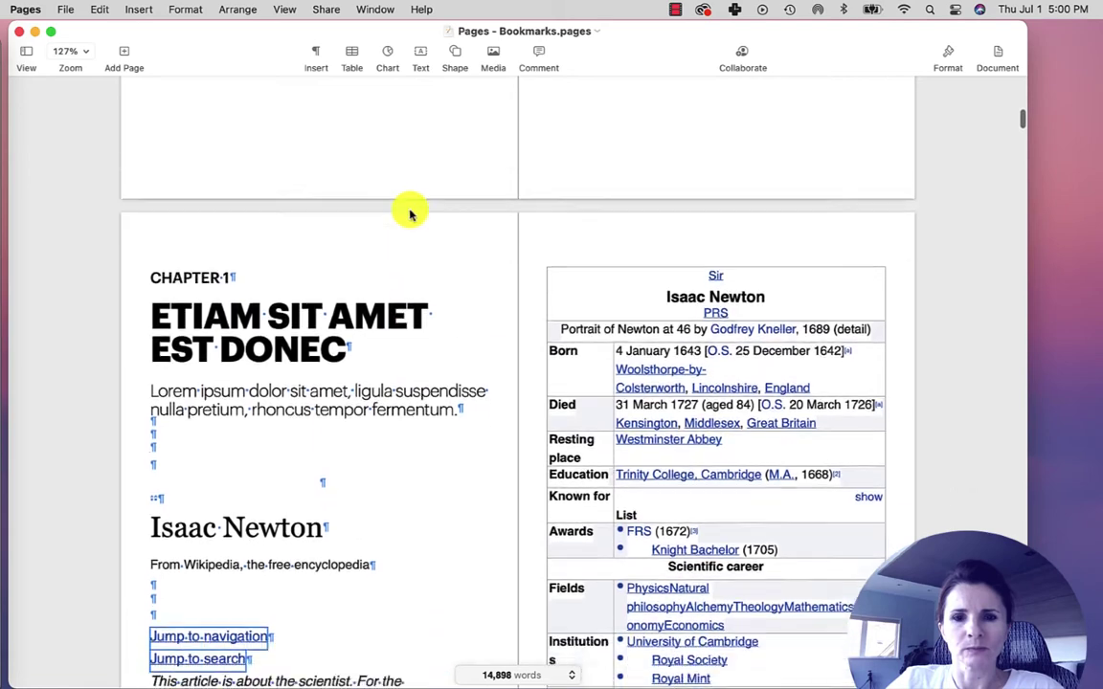
{"action": "scroll", "coordinate": [409, 210], "scroll_direction": "down", "scroll_amount": 5}
{"action": "scroll", "coordinate": [409, 210], "scroll_direction": "up", "scroll_amount": 1}
{"action": "scroll", "coordinate": [408, 209], "scroll_direction": "up", "scroll_amount": 1}
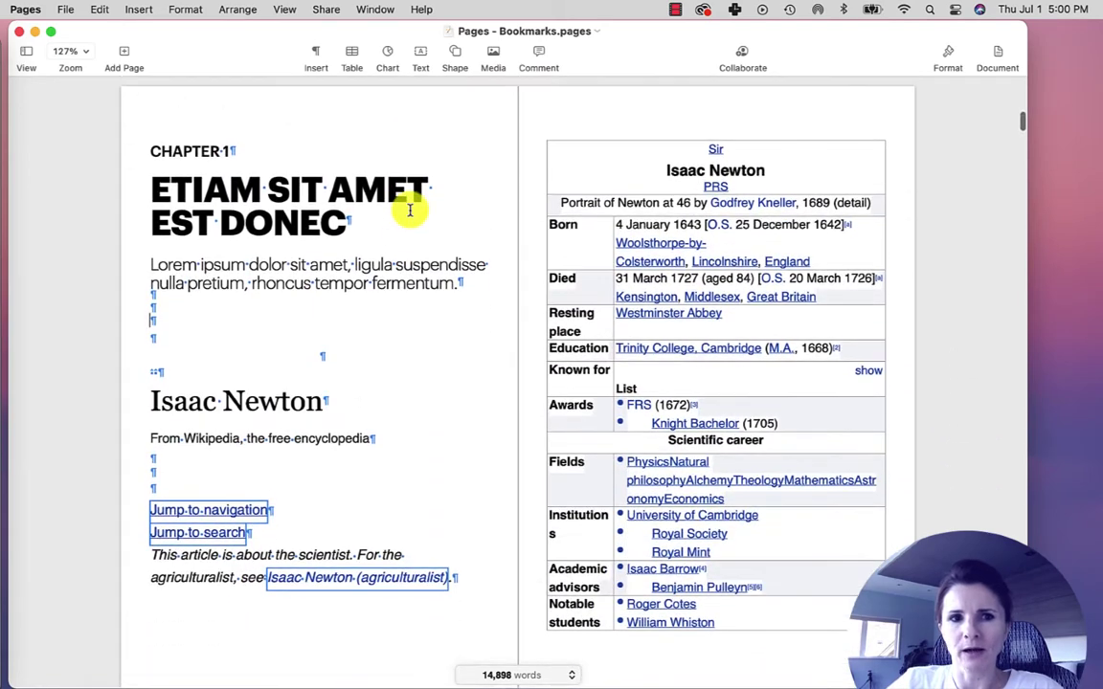
{"action": "scroll", "coordinate": [409, 209], "scroll_direction": "down", "scroll_amount": 1}
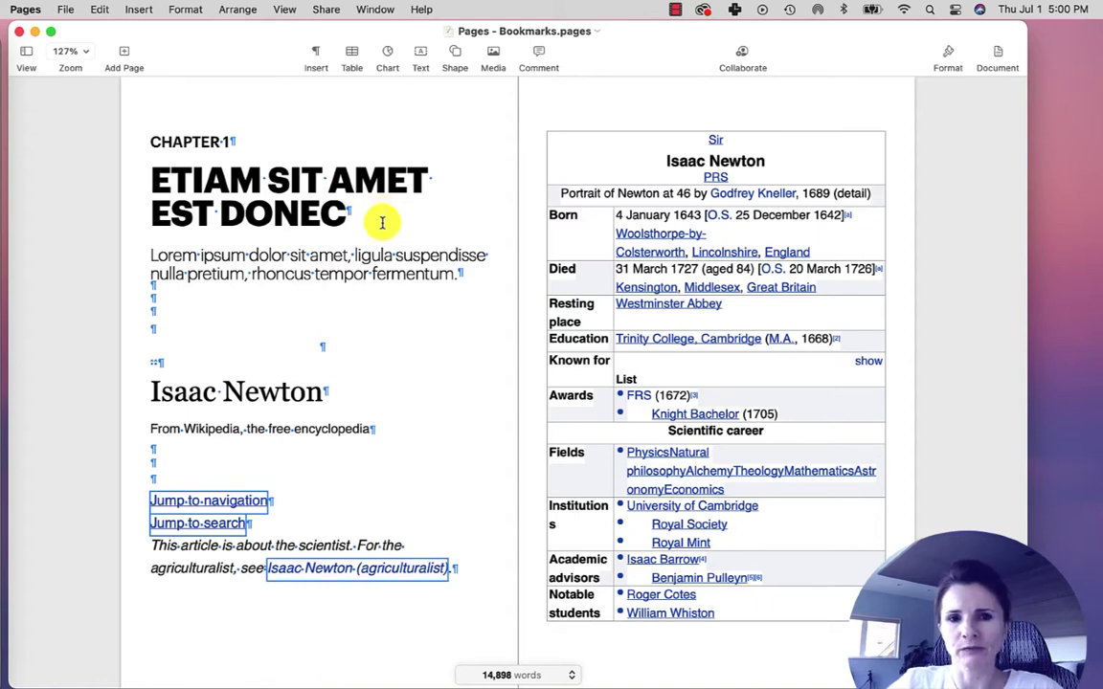
Place the insertion point after the Chapter 1 title and show the document's bookmark settings
{"action": "left_click", "coordinate": [382, 222]}
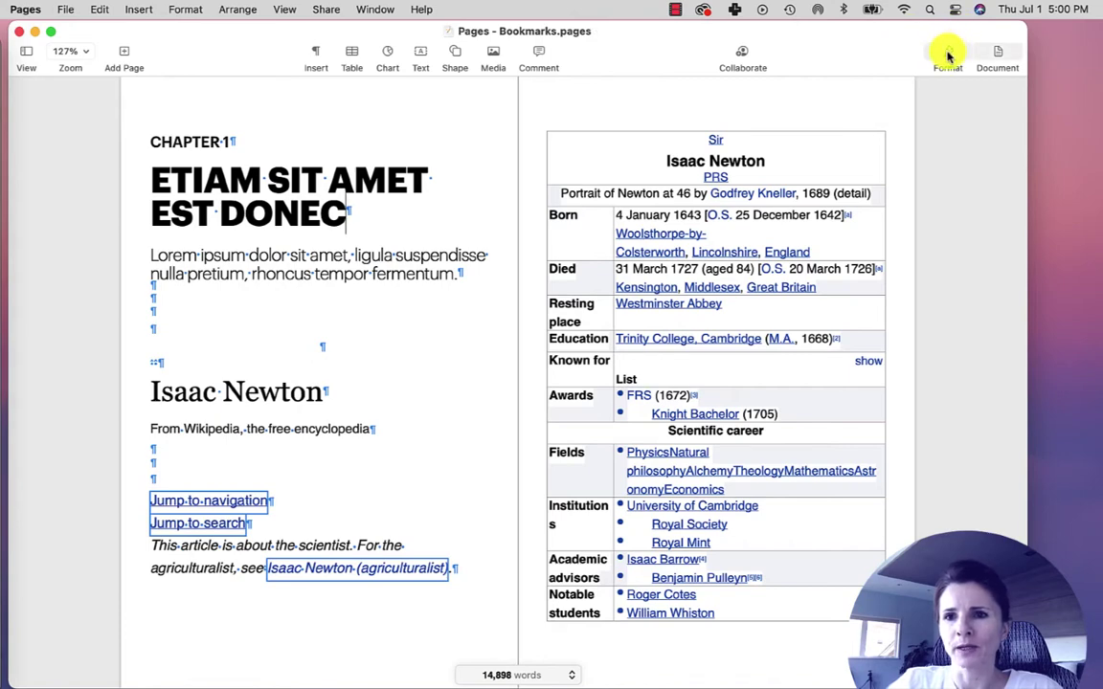
{"action": "left_click", "coordinate": [997, 55]}
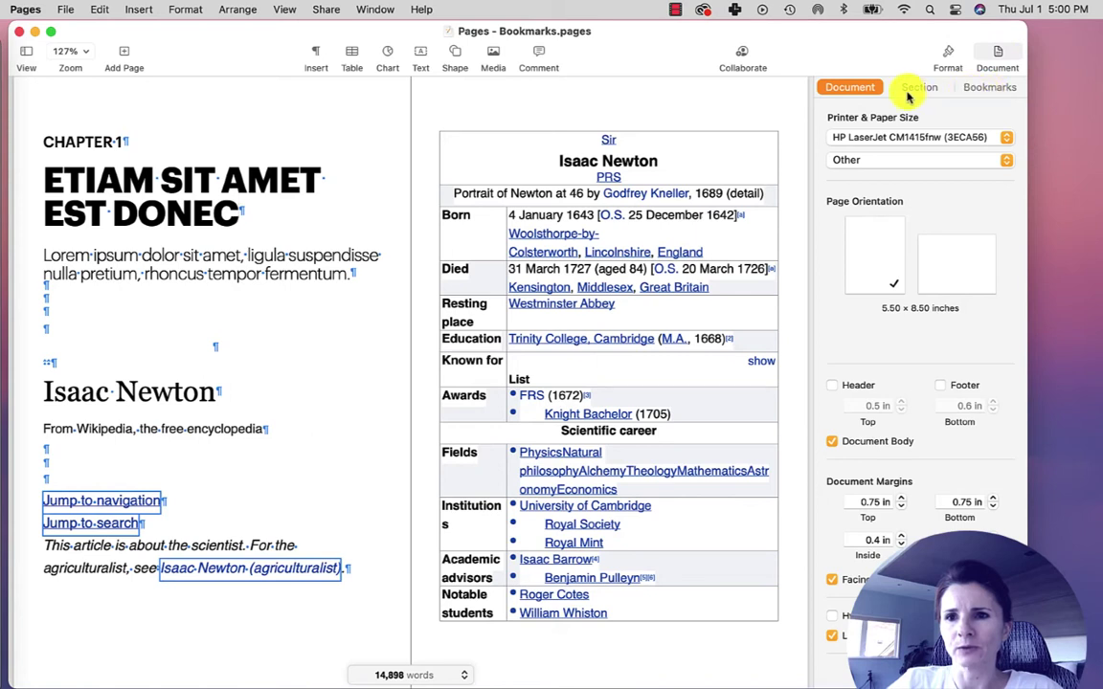
{"action": "left_click", "coordinate": [992, 87]}
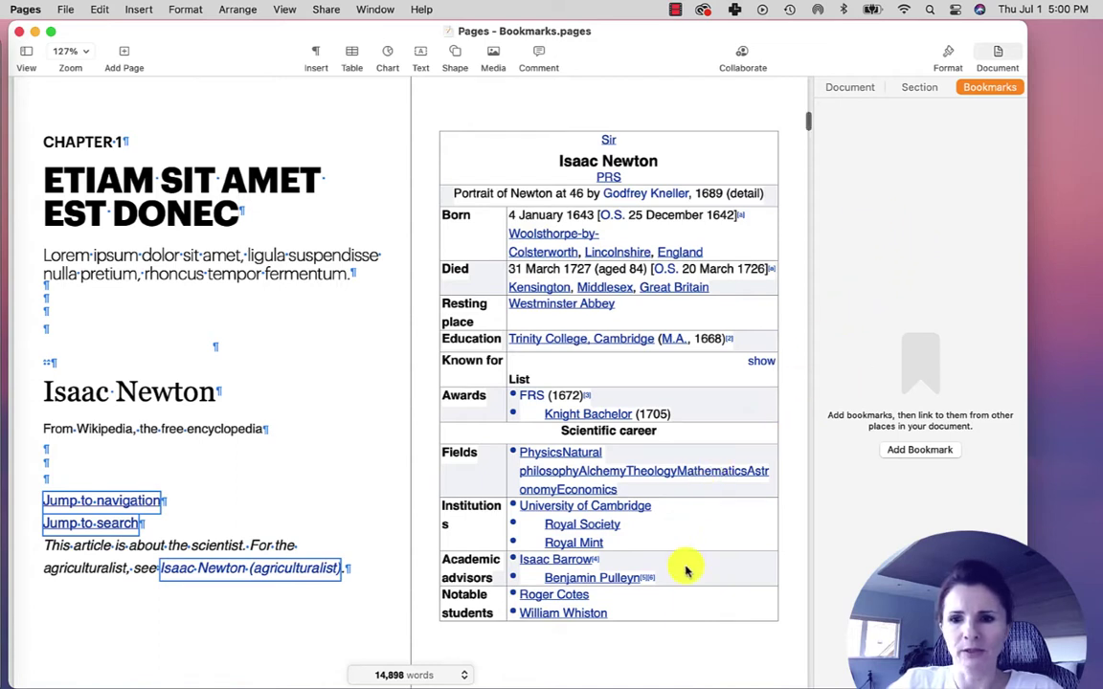
Find the "Early life" heading below the introduction and add a bookmark for it
{"action": "scroll", "coordinate": [685, 571], "scroll_direction": "down", "scroll_amount": 10}
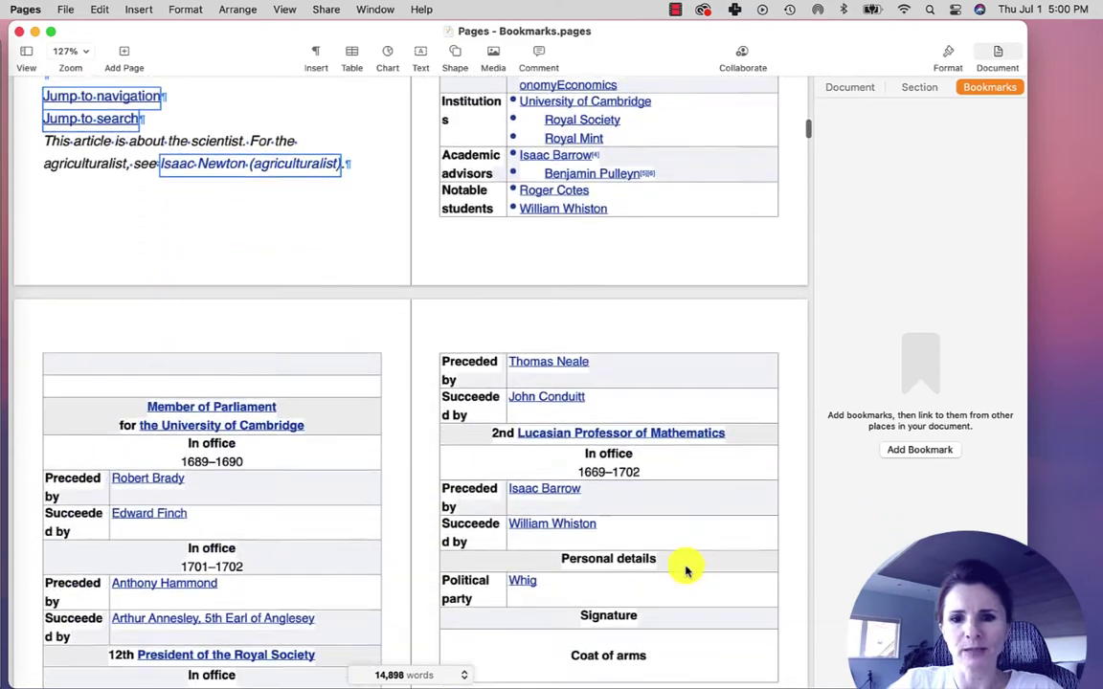
{"action": "scroll", "coordinate": [686, 571], "scroll_direction": "down", "scroll_amount": 12}
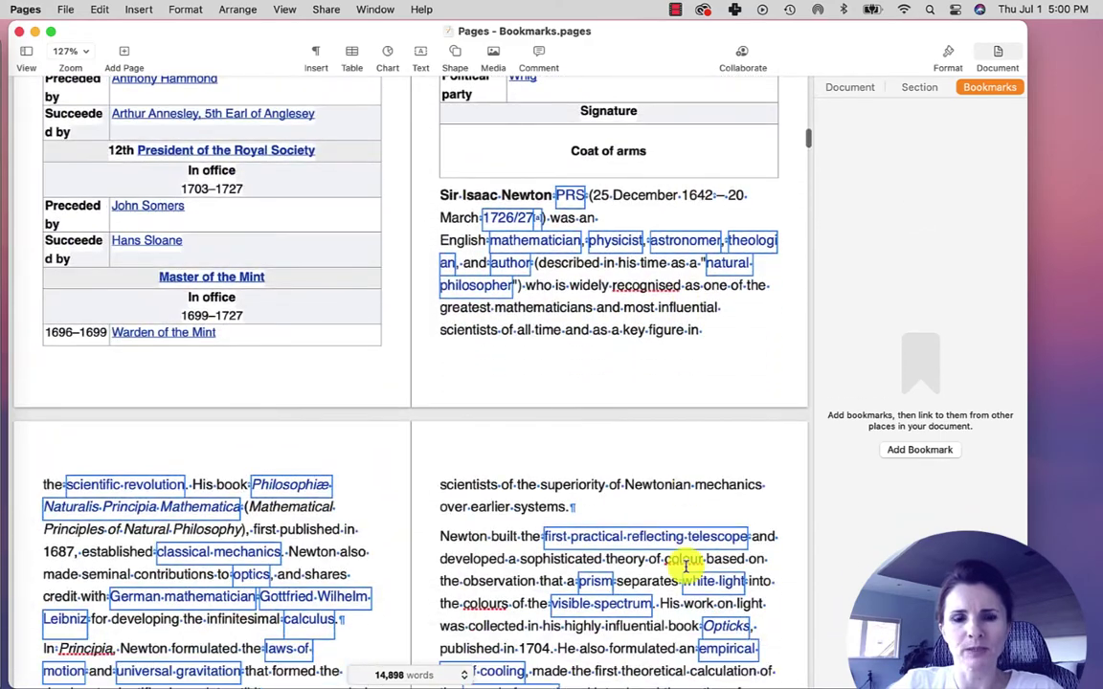
{"action": "scroll", "coordinate": [685, 567], "scroll_direction": "down", "scroll_amount": 20}
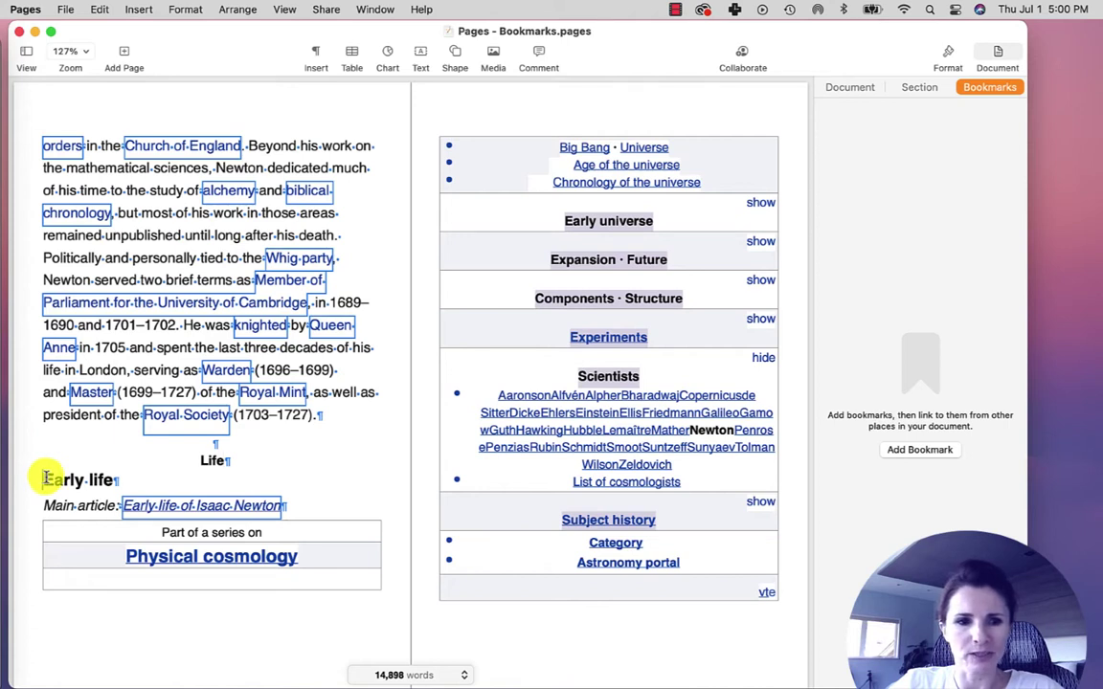
{"action": "left_click_drag", "start_coordinate": [46, 476], "coordinate": [158, 475]}
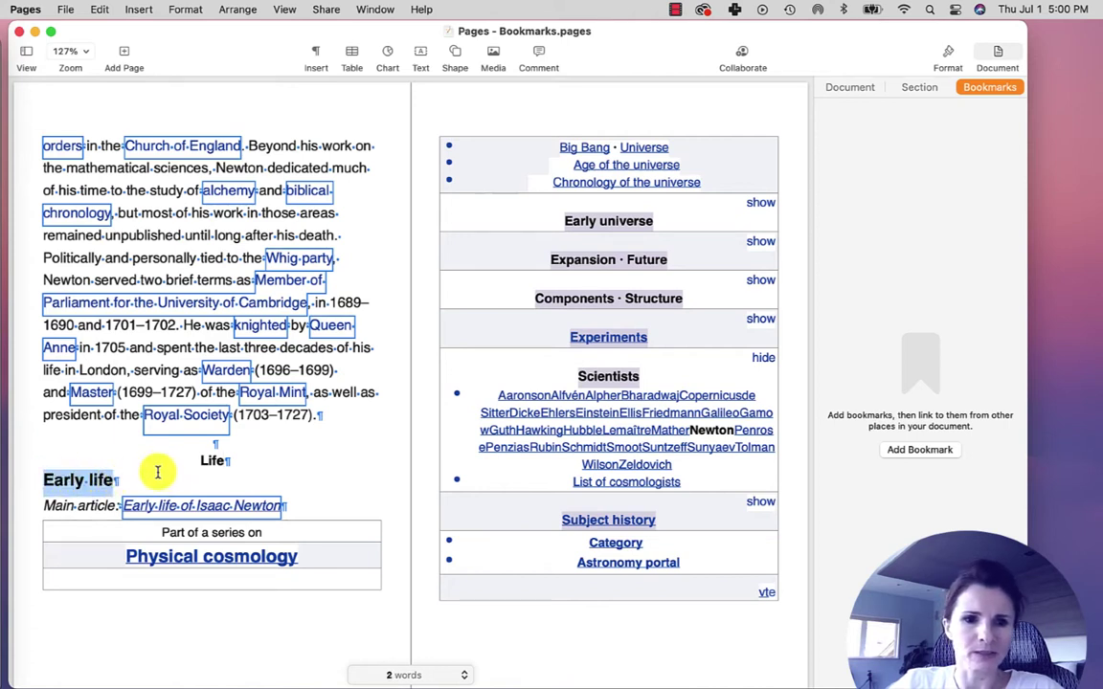
{"action": "left_click", "coordinate": [914, 455]}
Add a bookmark for the "Middle years" heading above the Mathematics section
{"action": "scroll", "coordinate": [542, 404], "scroll_direction": "down", "scroll_amount": 8}
{"action": "scroll", "coordinate": [542, 406], "scroll_direction": "down", "scroll_amount": 15}
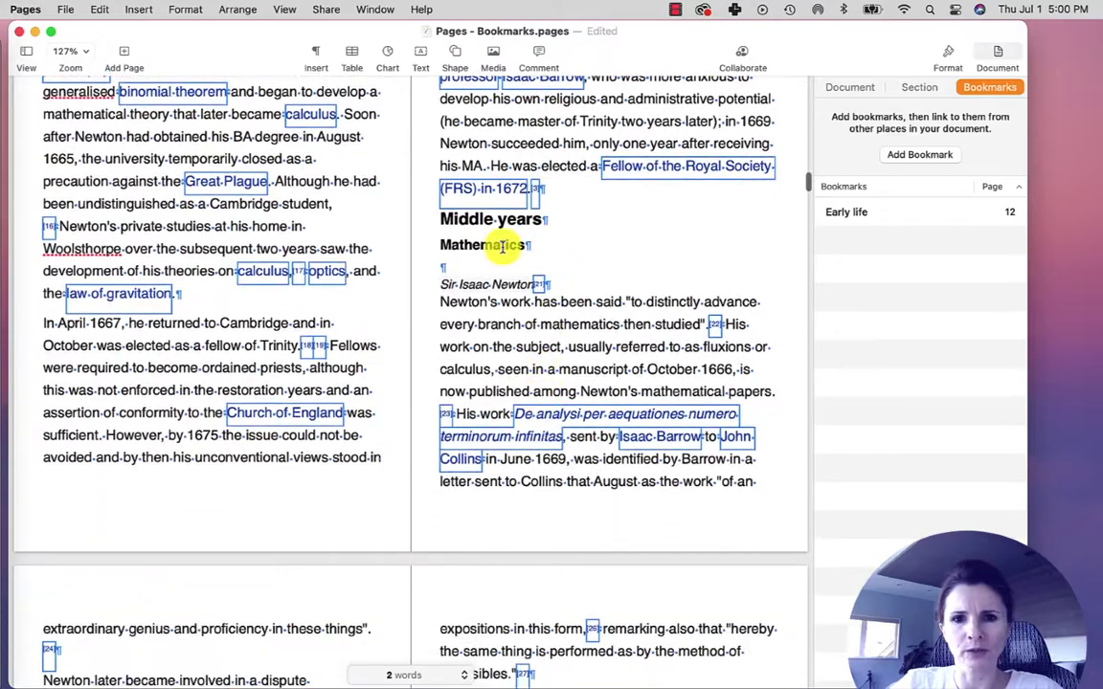
{"action": "left_click_drag", "start_coordinate": [439, 220], "coordinate": [535, 222]}
{"action": "left_click", "coordinate": [924, 155]}
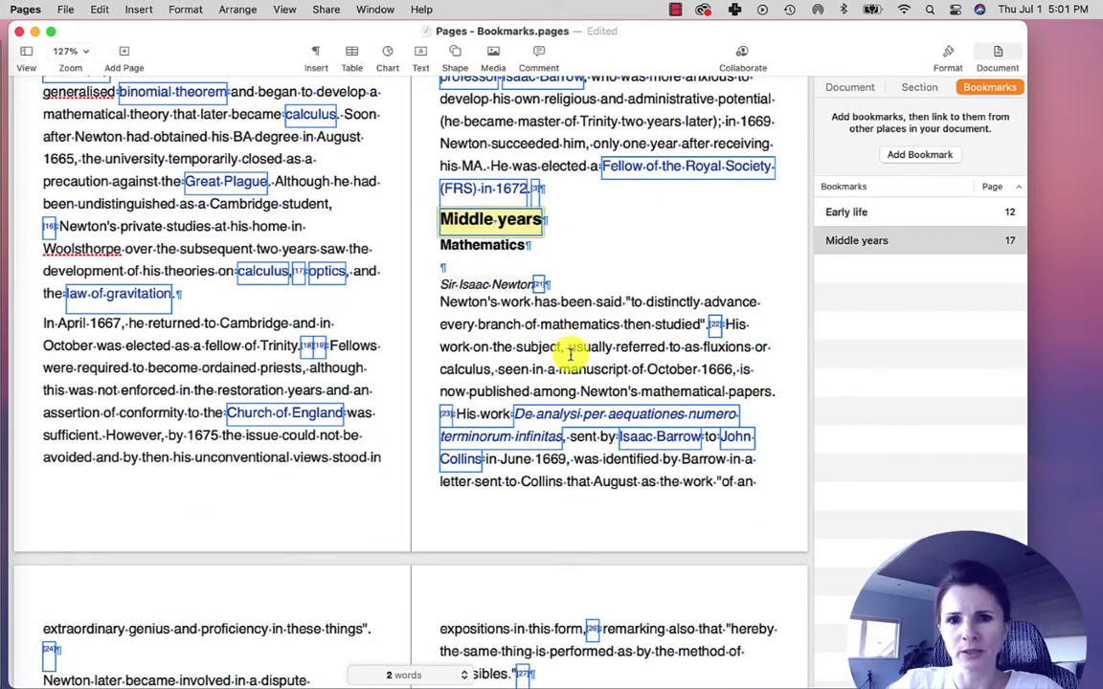
Add a bookmark for the "Optics" heading that follows the Mathematics section
{"action": "scroll", "coordinate": [539, 388], "scroll_direction": "down", "scroll_amount": 3}
{"action": "scroll", "coordinate": [539, 393], "scroll_direction": "down", "scroll_amount": 15}
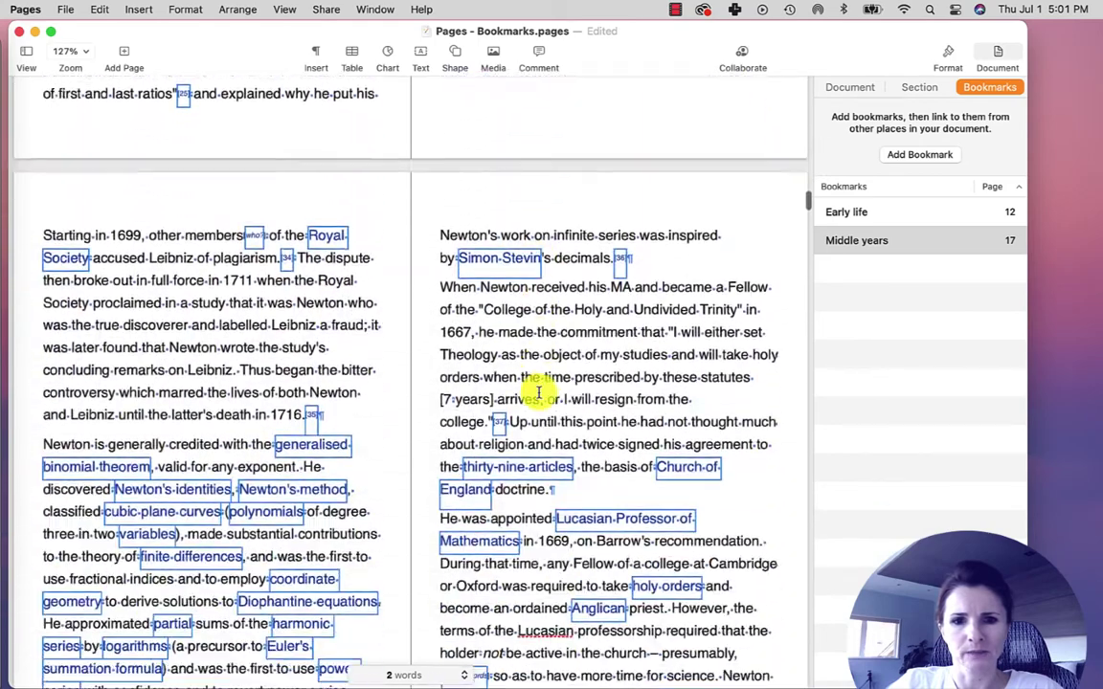
{"action": "scroll", "coordinate": [539, 393], "scroll_direction": "down", "scroll_amount": 5}
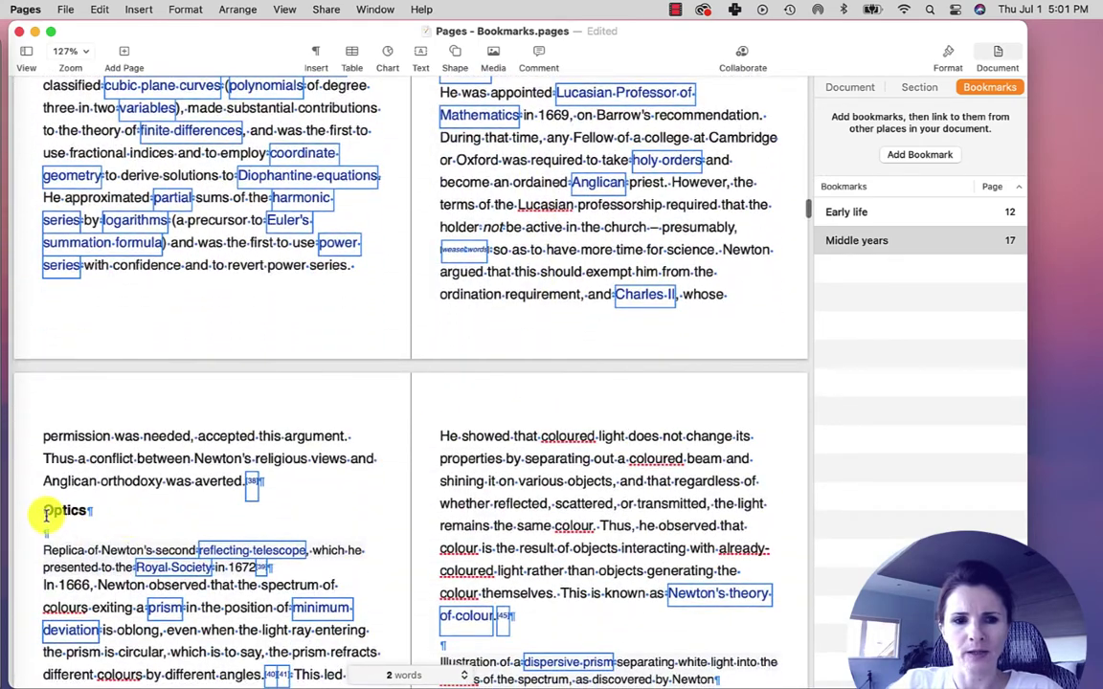
{"action": "double_click", "coordinate": [70, 514]}
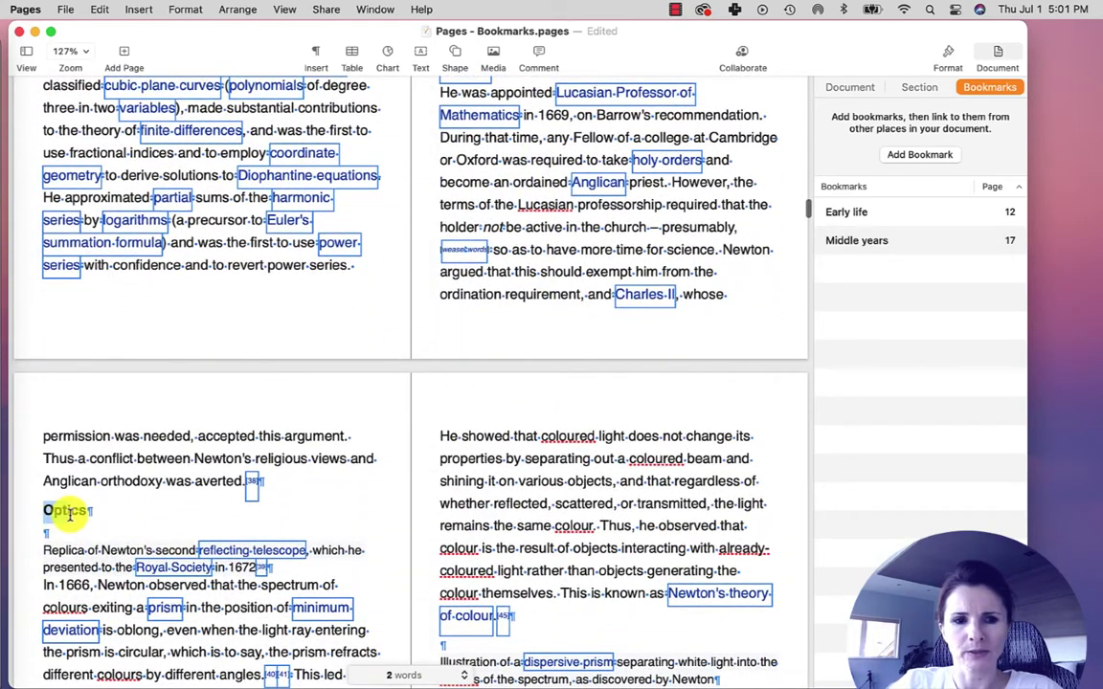
{"action": "left_click", "coordinate": [916, 154]}
Add a bookmark for the "Mechanics and gravitation" heading after the Optics section
{"action": "scroll", "coordinate": [673, 456], "scroll_direction": "down", "scroll_amount": 20}
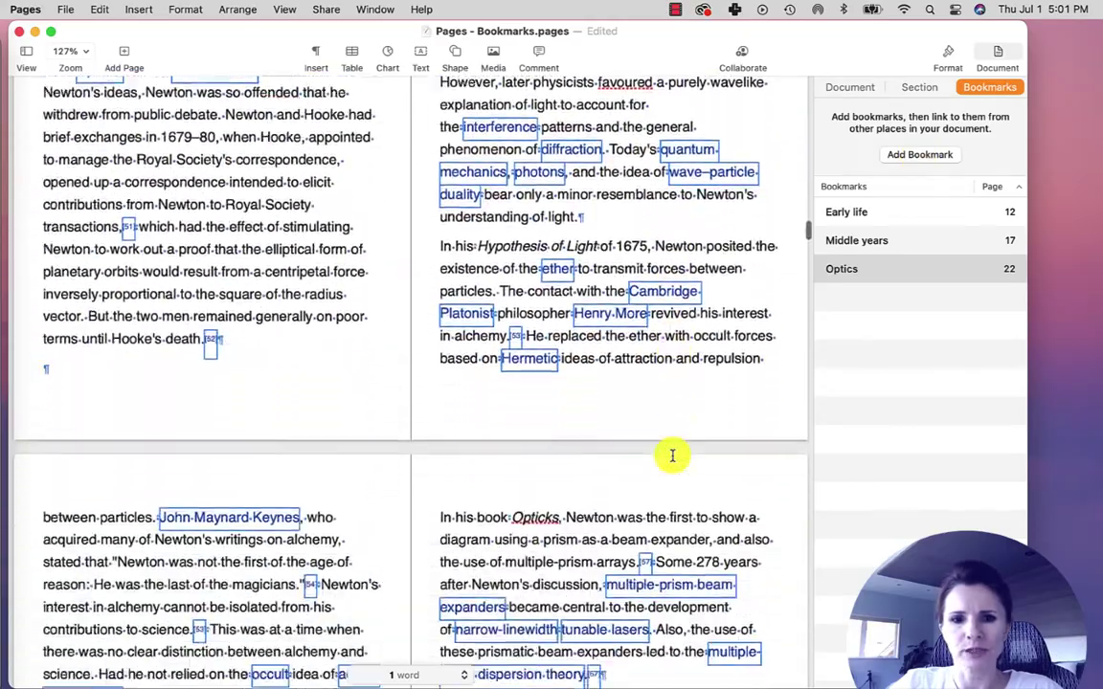
{"action": "scroll", "coordinate": [673, 455], "scroll_direction": "down", "scroll_amount": 10}
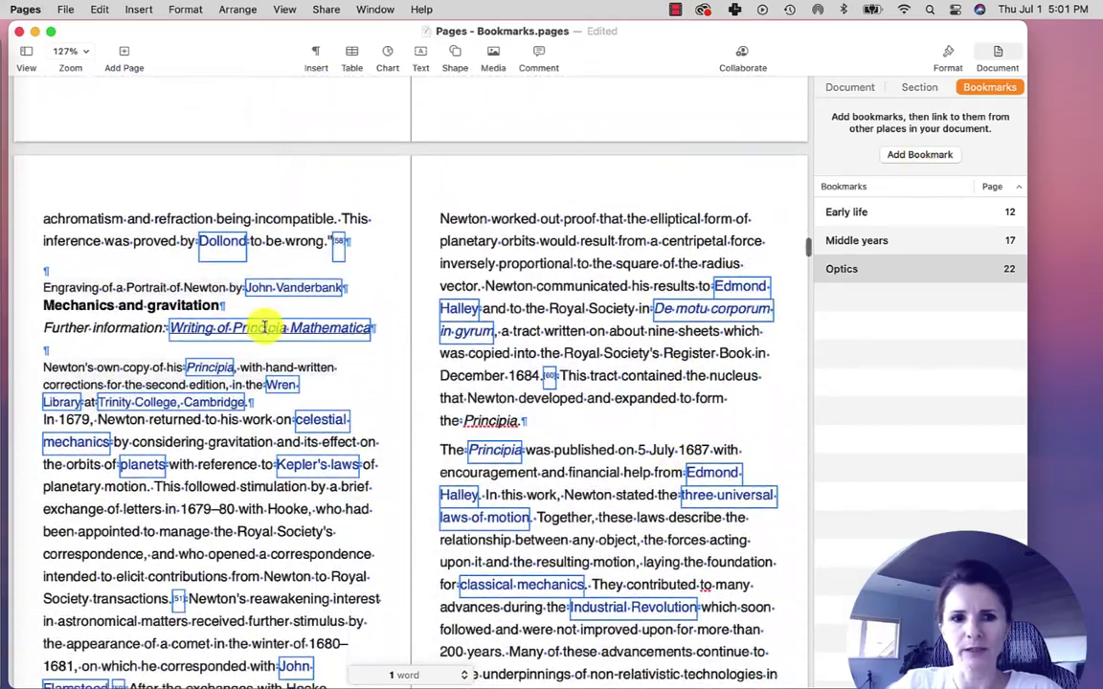
{"action": "left_click_drag", "start_coordinate": [36, 305], "coordinate": [218, 306]}
{"action": "left_click", "coordinate": [923, 154]}
Append the sentence "His early life was interesting." to the paragraph ending in "proved by Dollond to be wrong", above "Mechanics and gravitation"
{"action": "scroll", "coordinate": [586, 536], "scroll_direction": "down", "scroll_amount": 10}
{"action": "scroll", "coordinate": [583, 544], "scroll_direction": "up", "scroll_amount": 15}
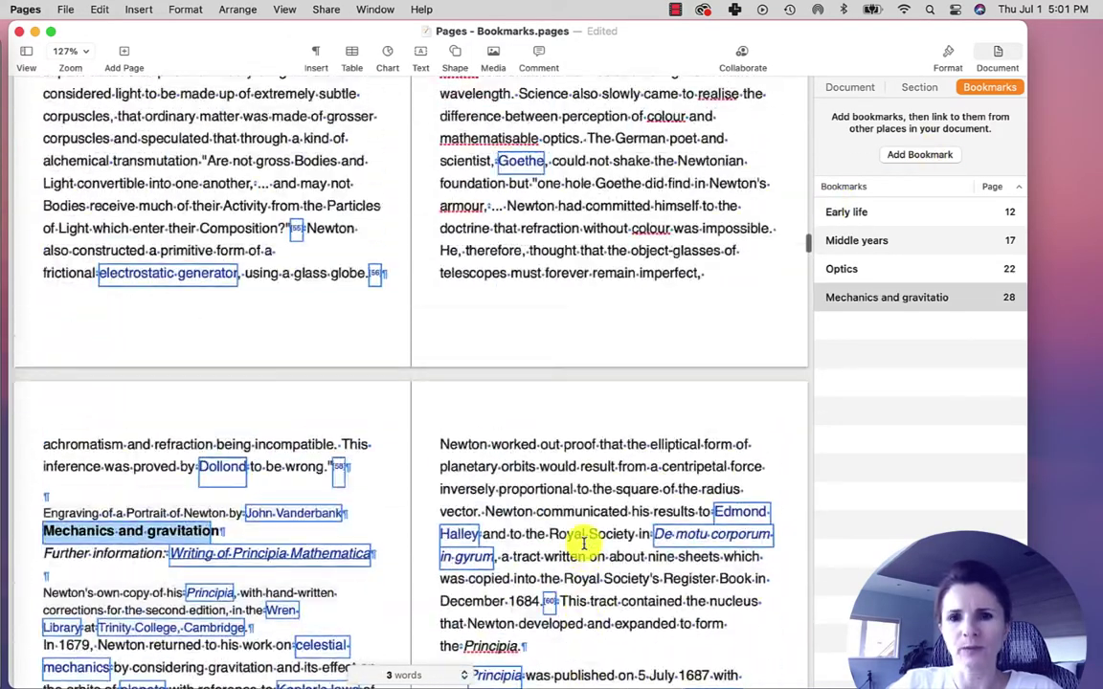
{"action": "scroll", "coordinate": [616, 316], "scroll_direction": "up", "scroll_amount": 8}
{"action": "scroll", "coordinate": [616, 316], "scroll_direction": "down", "scroll_amount": 5}
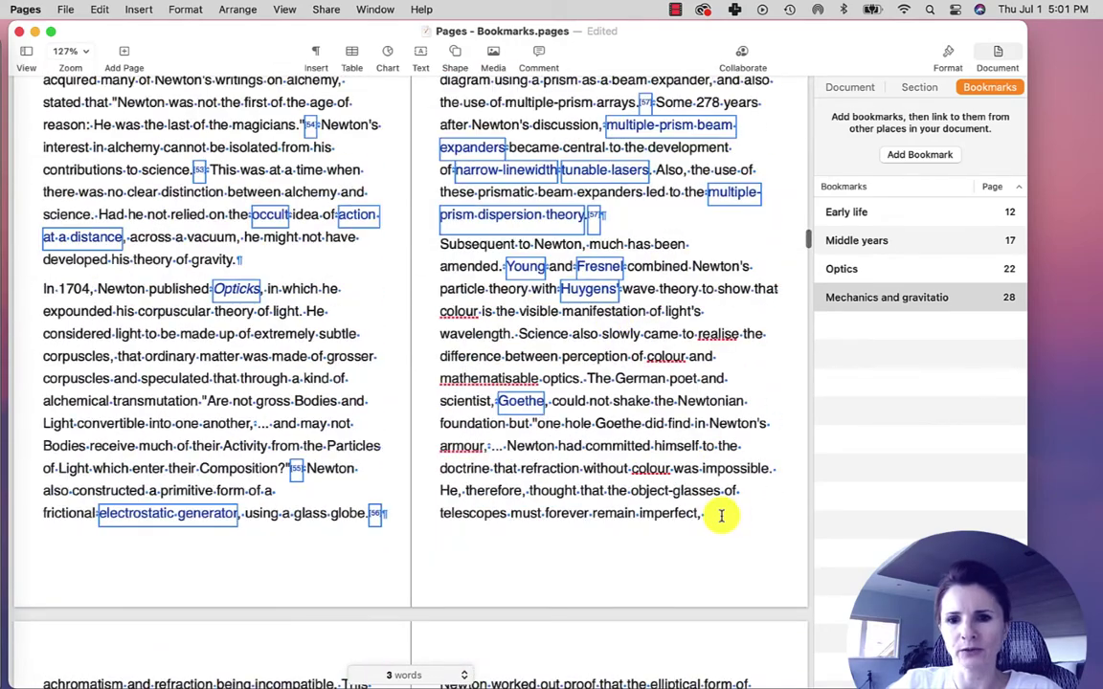
{"action": "scroll", "coordinate": [723, 519], "scroll_direction": "down", "scroll_amount": 4}
{"action": "scroll", "coordinate": [721, 518], "scroll_direction": "down", "scroll_amount": 2}
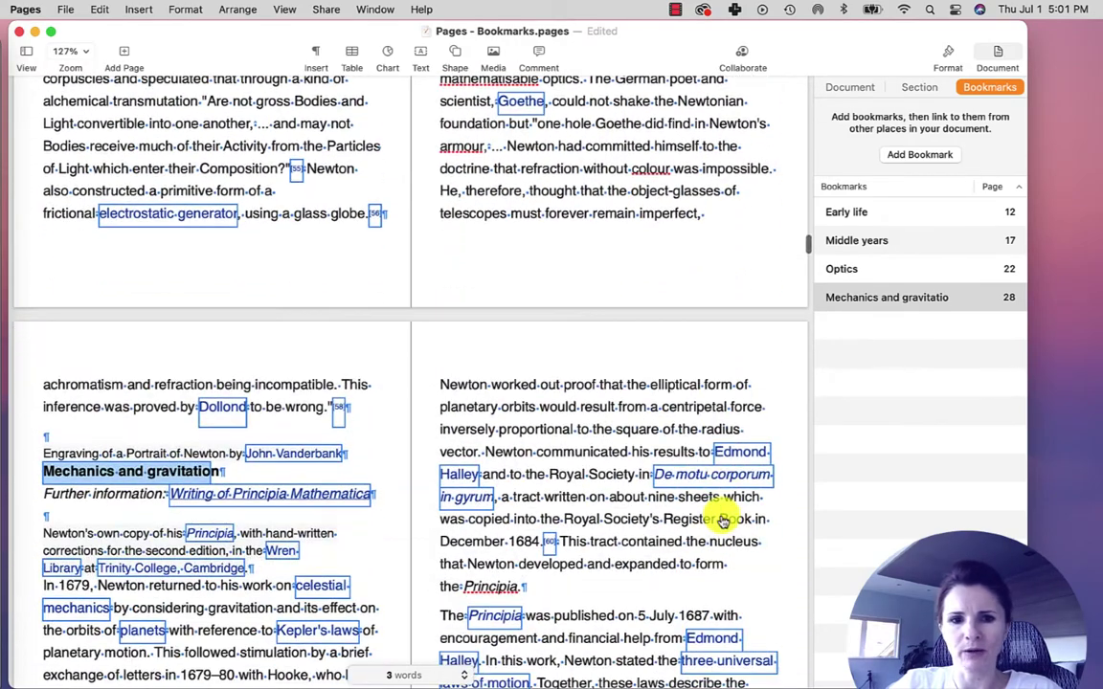
{"action": "left_click", "coordinate": [361, 409]}
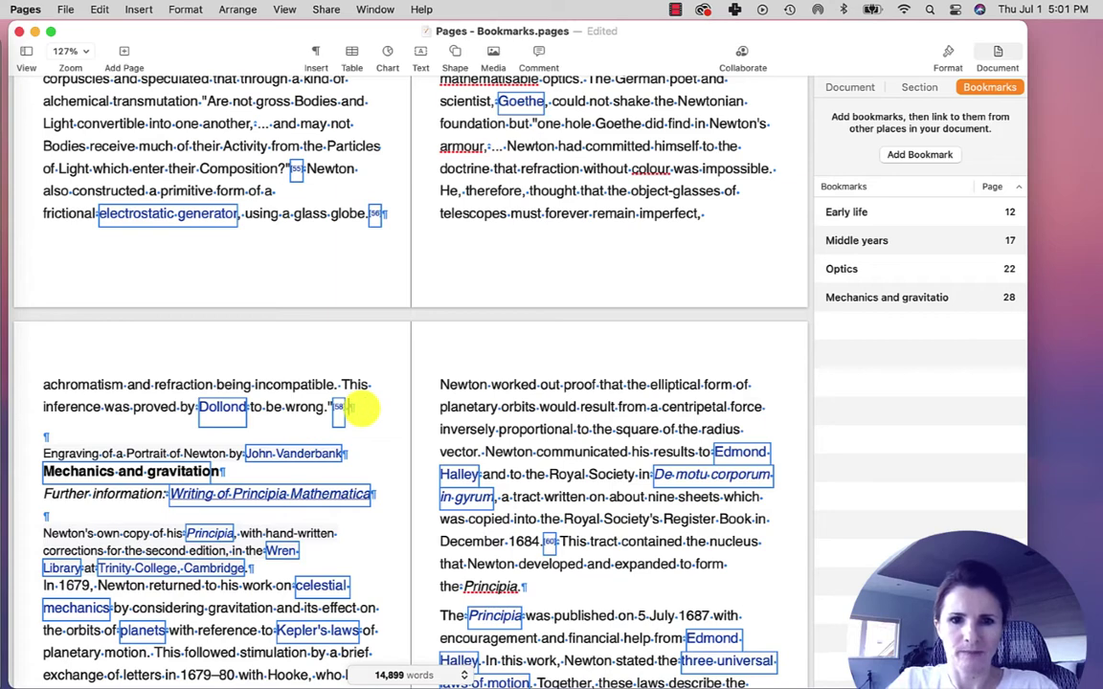
{"action": "type", "text": "His earl"}
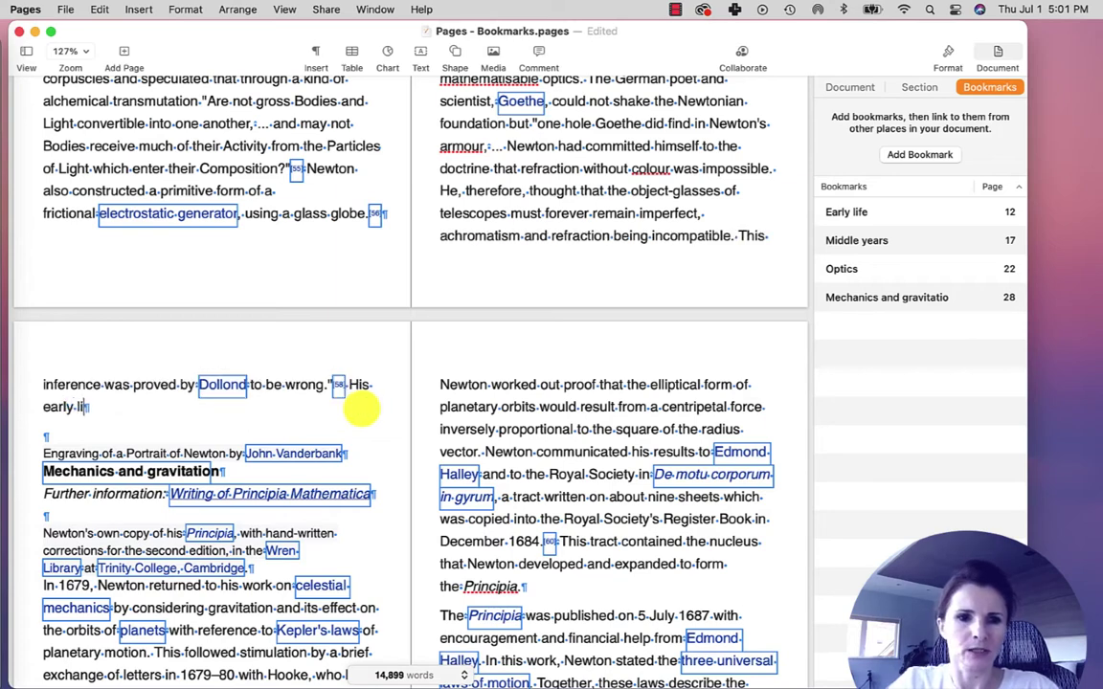
{"action": "type", "text": "y life was interesting."}
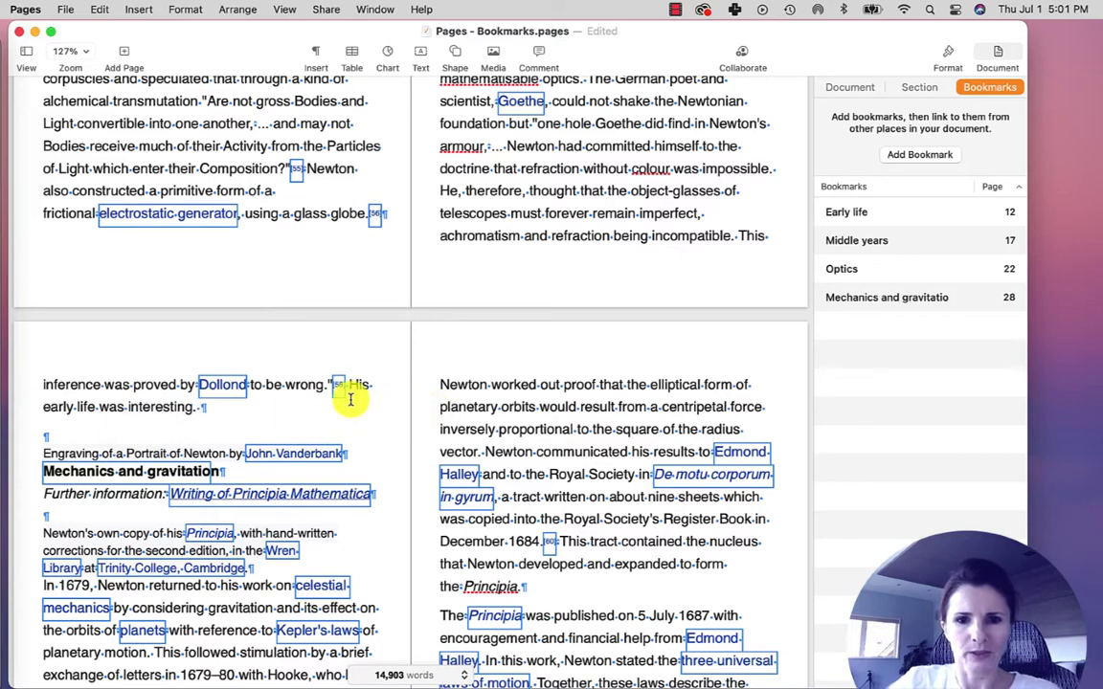
Link the words "early life" in the added sentence to the "Early life" bookmark and follow the link to its target
{"action": "left_click_drag", "start_coordinate": [352, 383], "coordinate": [77, 400]}
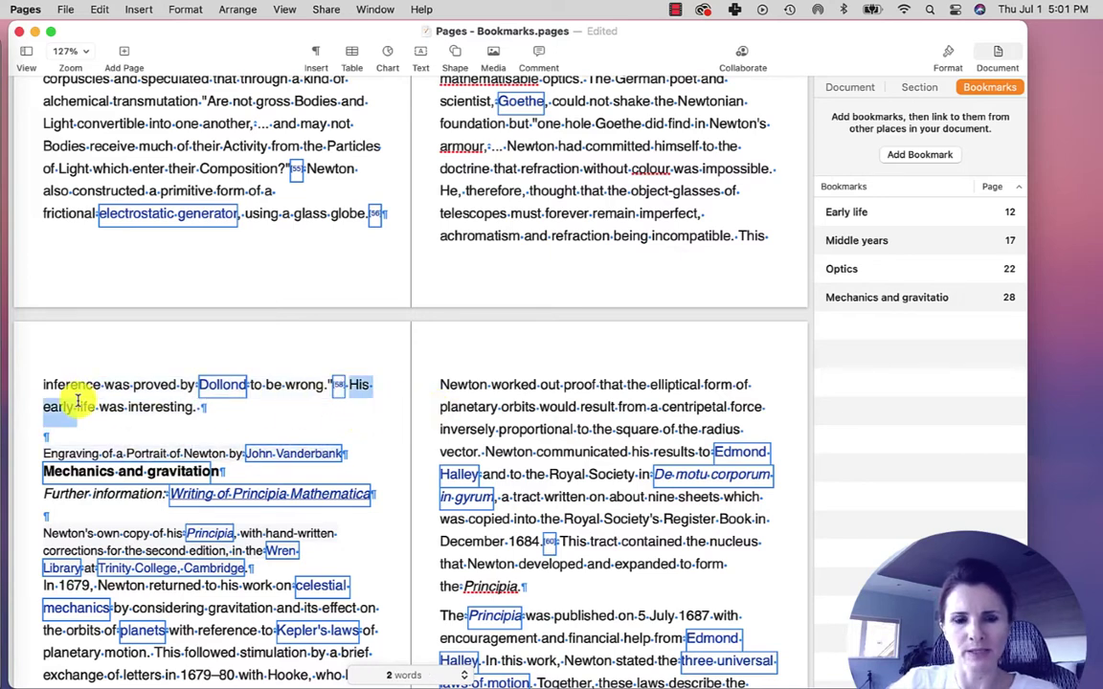
{"action": "left_click", "coordinate": [77, 400]}
{"action": "left_click_drag", "start_coordinate": [45, 406], "coordinate": [82, 408]}
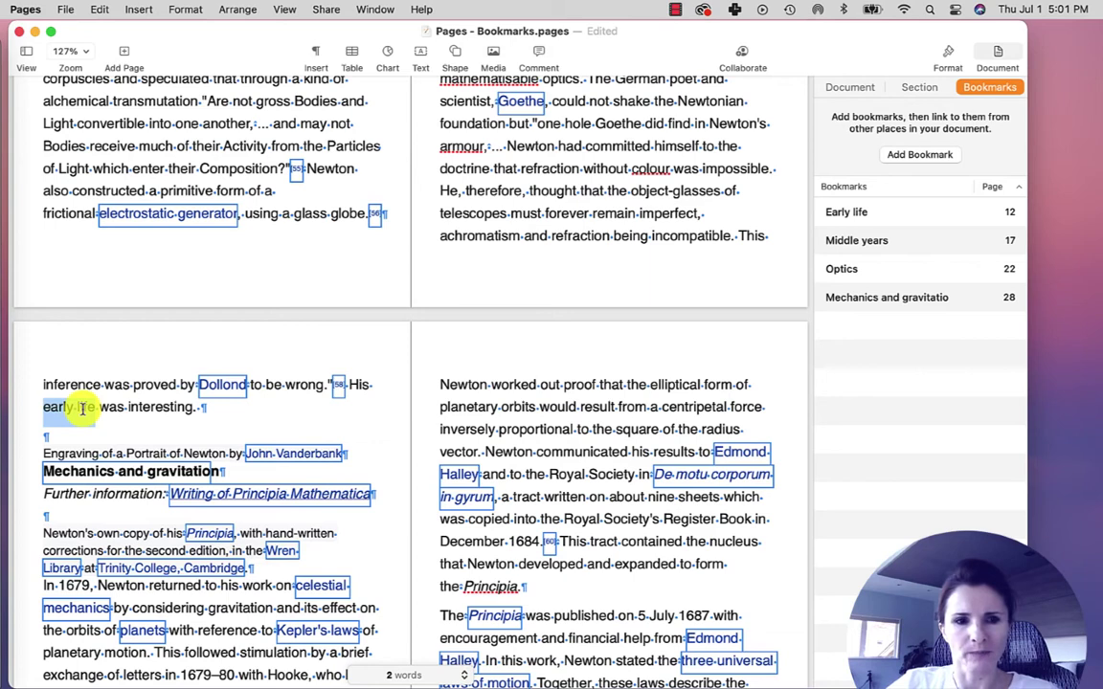
{"action": "right_click", "coordinate": [82, 409]}
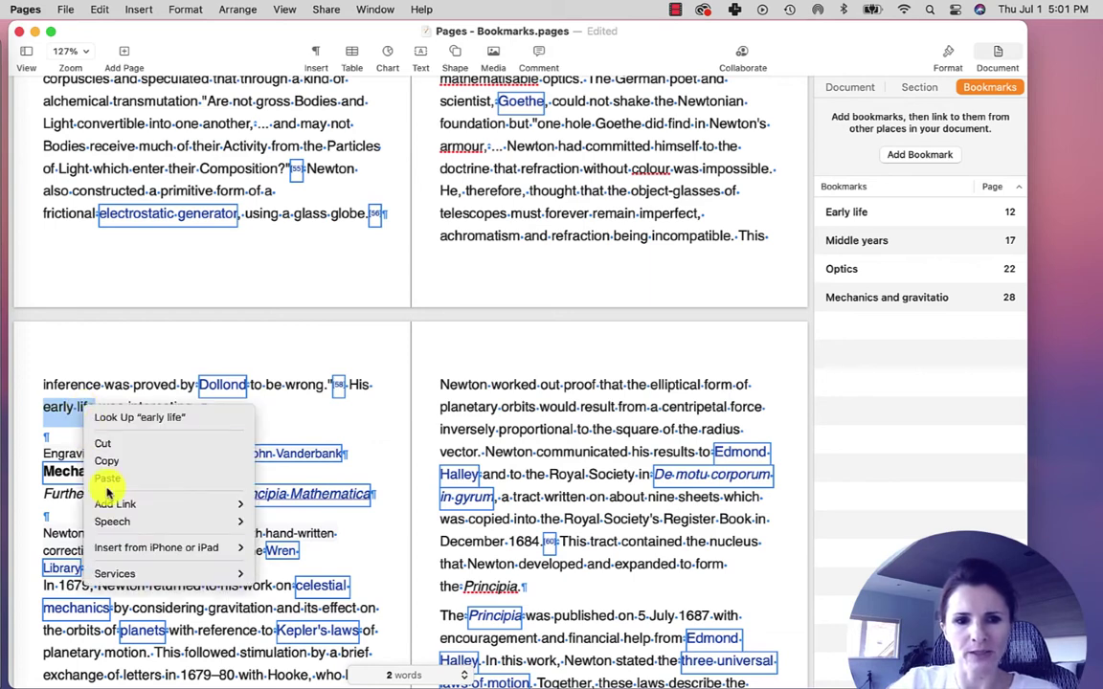
{"action": "mouse_move", "coordinate": [118, 504]}
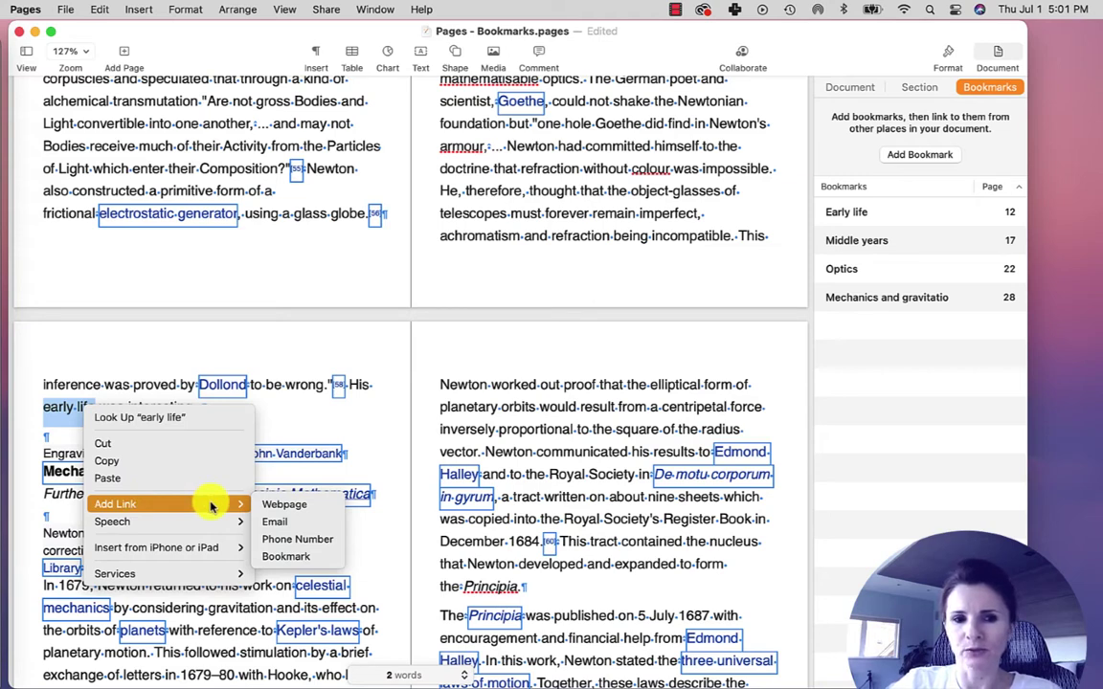
{"action": "left_click", "coordinate": [283, 508]}
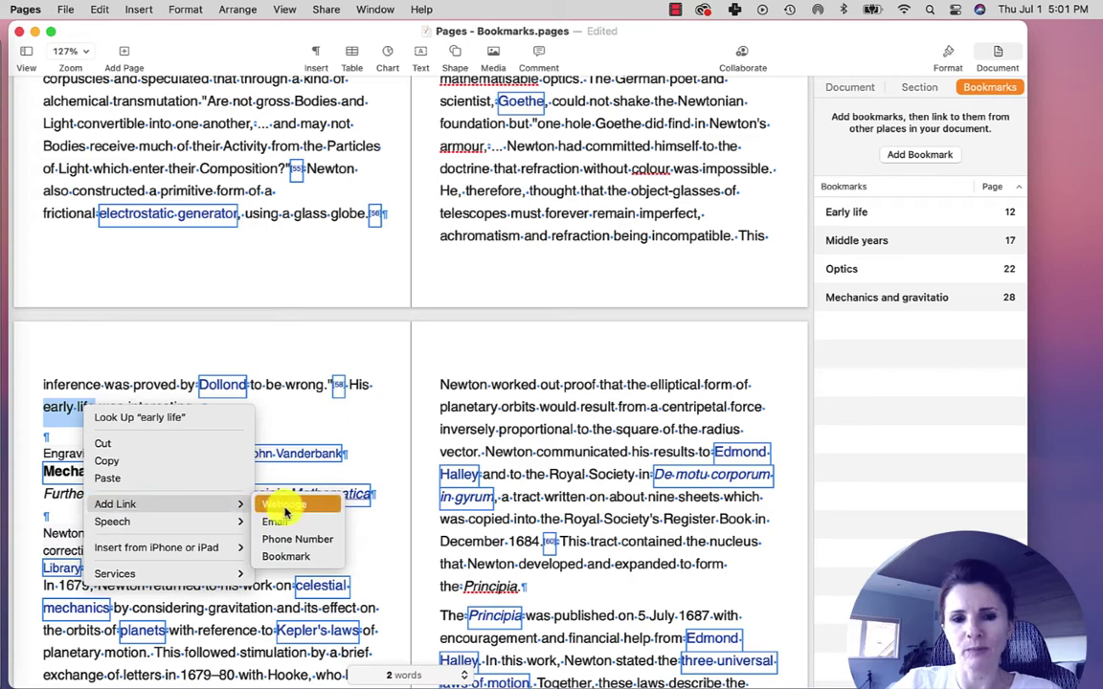
{"action": "left_click", "coordinate": [296, 557]}
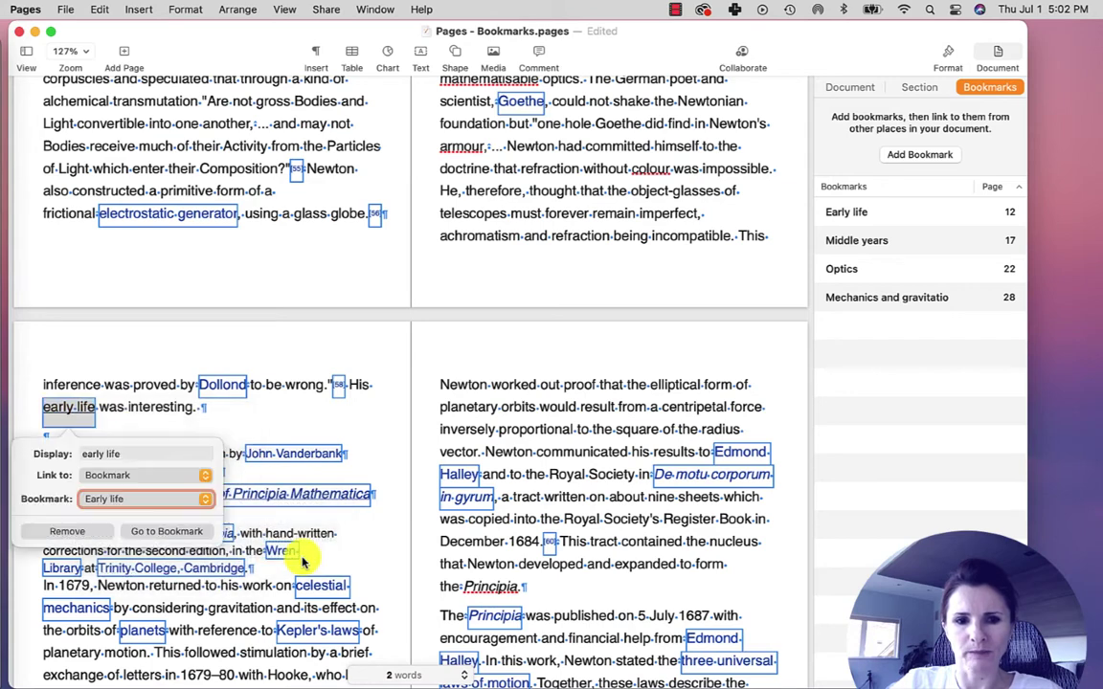
{"action": "left_click", "coordinate": [206, 499]}
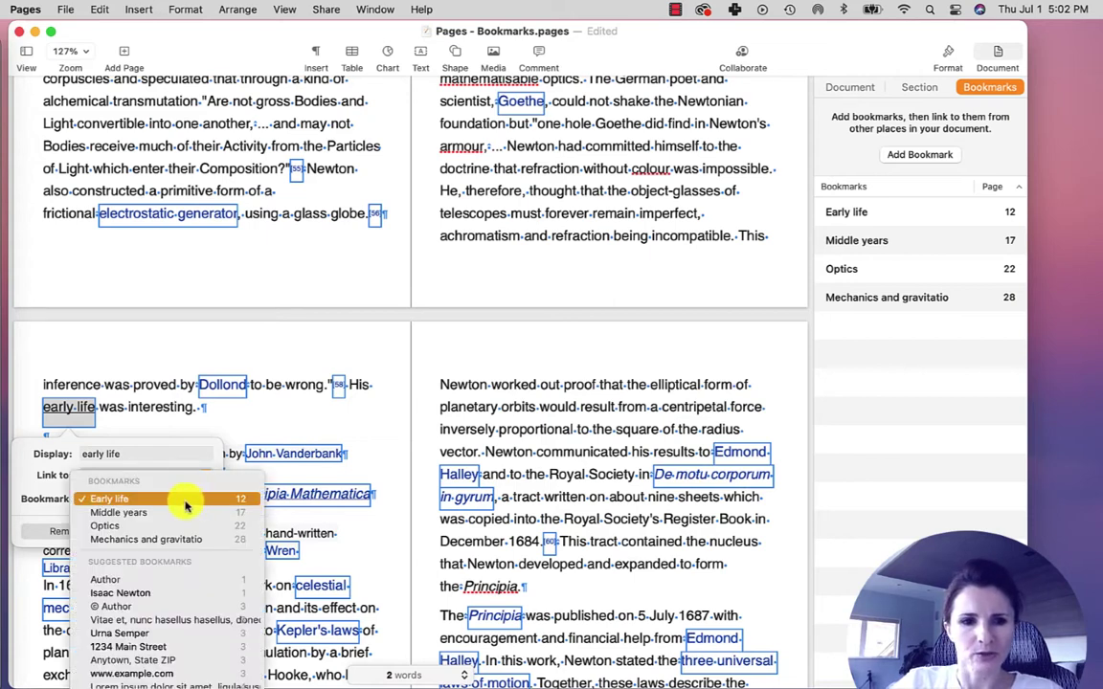
{"action": "left_click", "coordinate": [136, 502]}
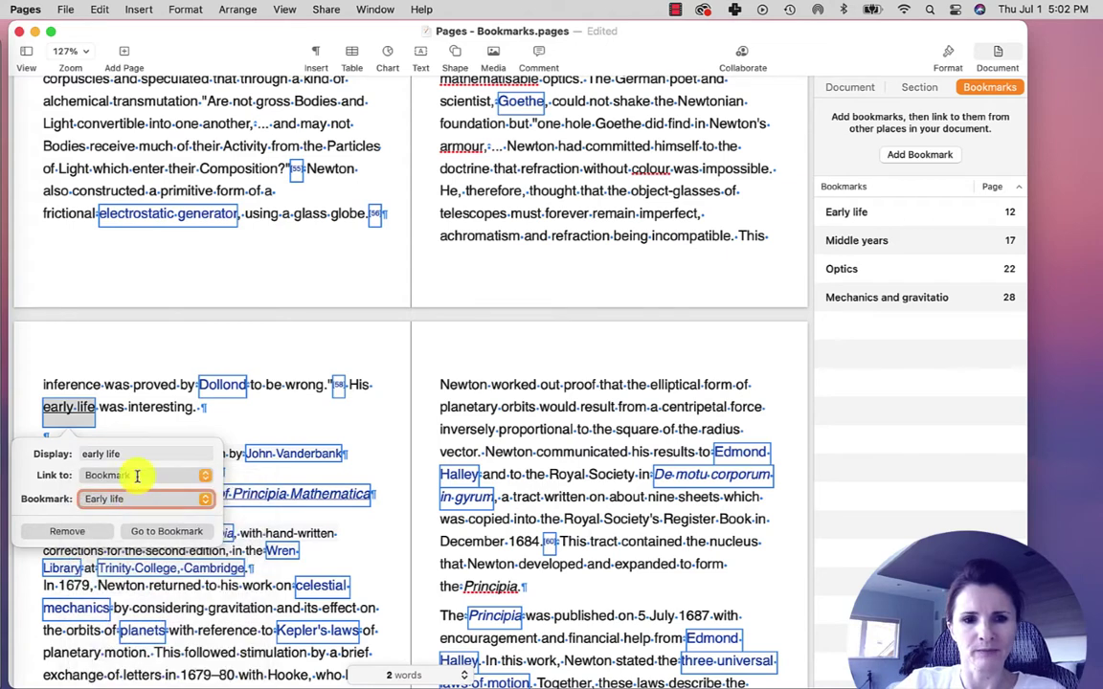
{"action": "left_click", "coordinate": [148, 374]}
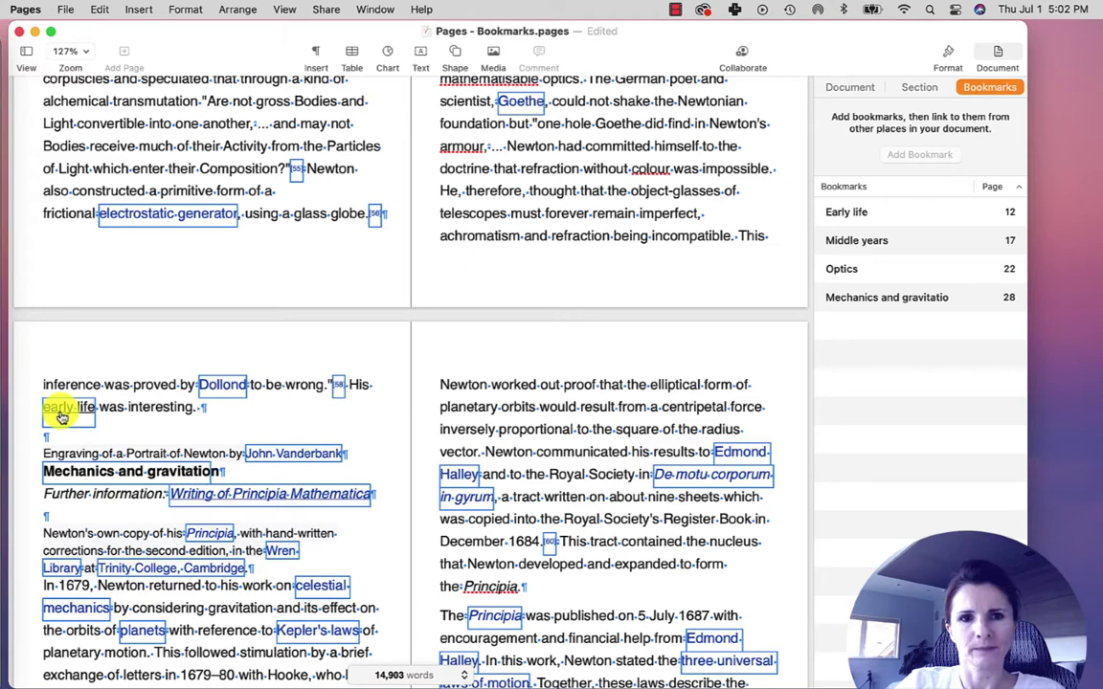
{"action": "left_click", "coordinate": [60, 413]}
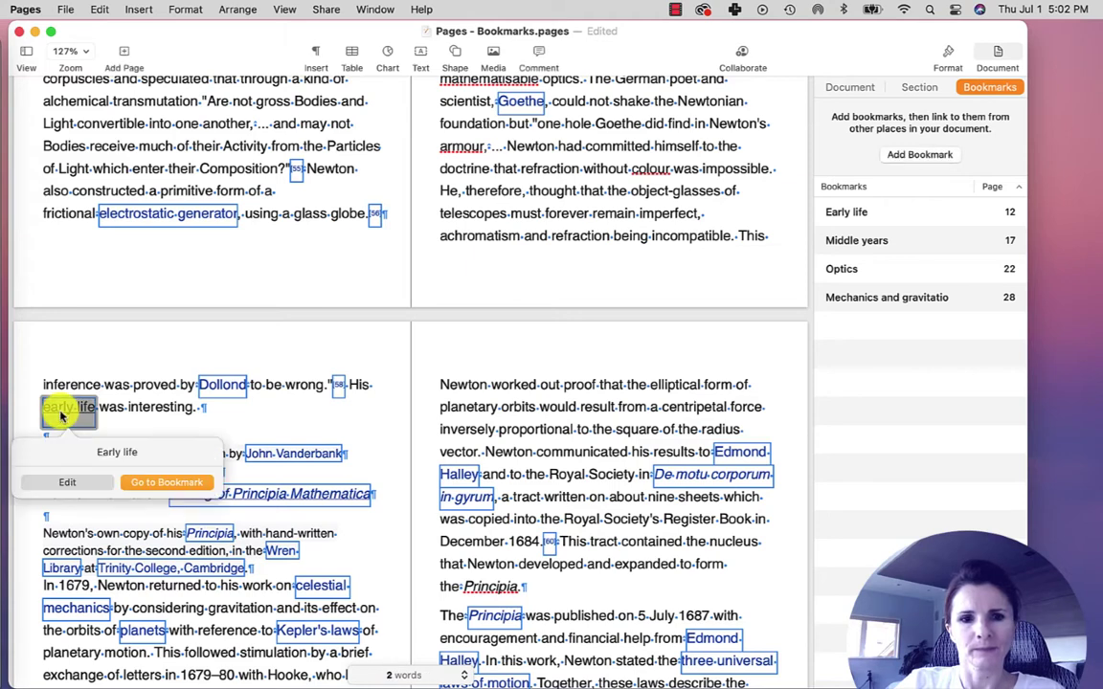
{"action": "left_click", "coordinate": [171, 484]}
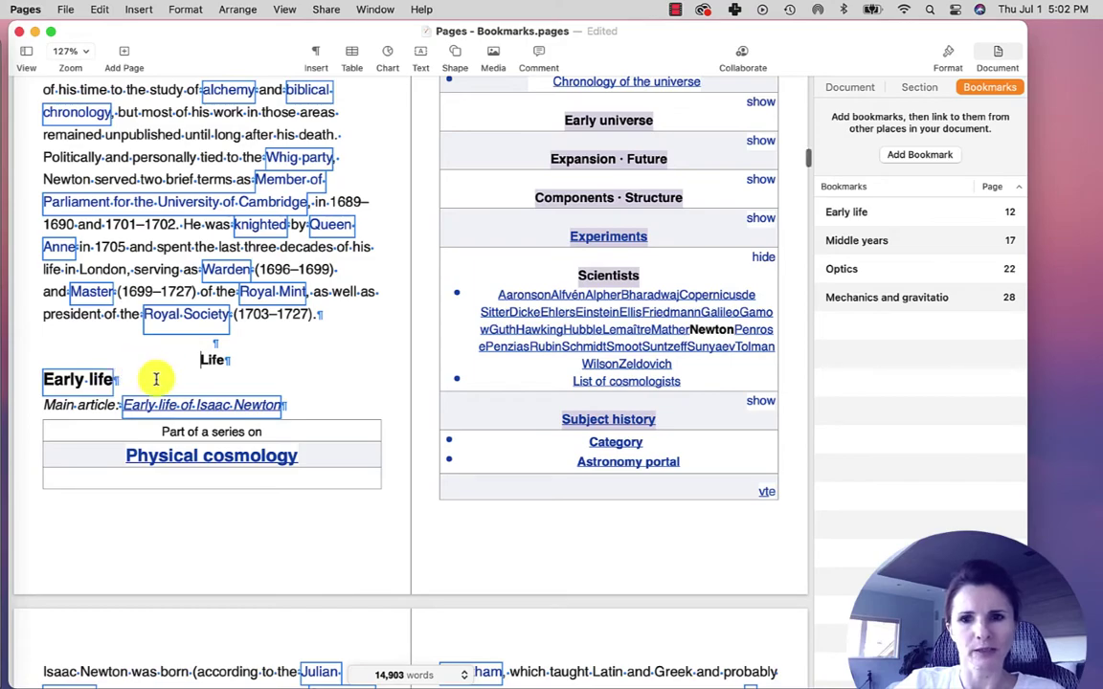
Add a bookmark link to the "Mathematics" heading below "Middle years", targeting the "Early life" bookmark
{"action": "scroll", "coordinate": [156, 378], "scroll_direction": "down", "scroll_amount": 20}
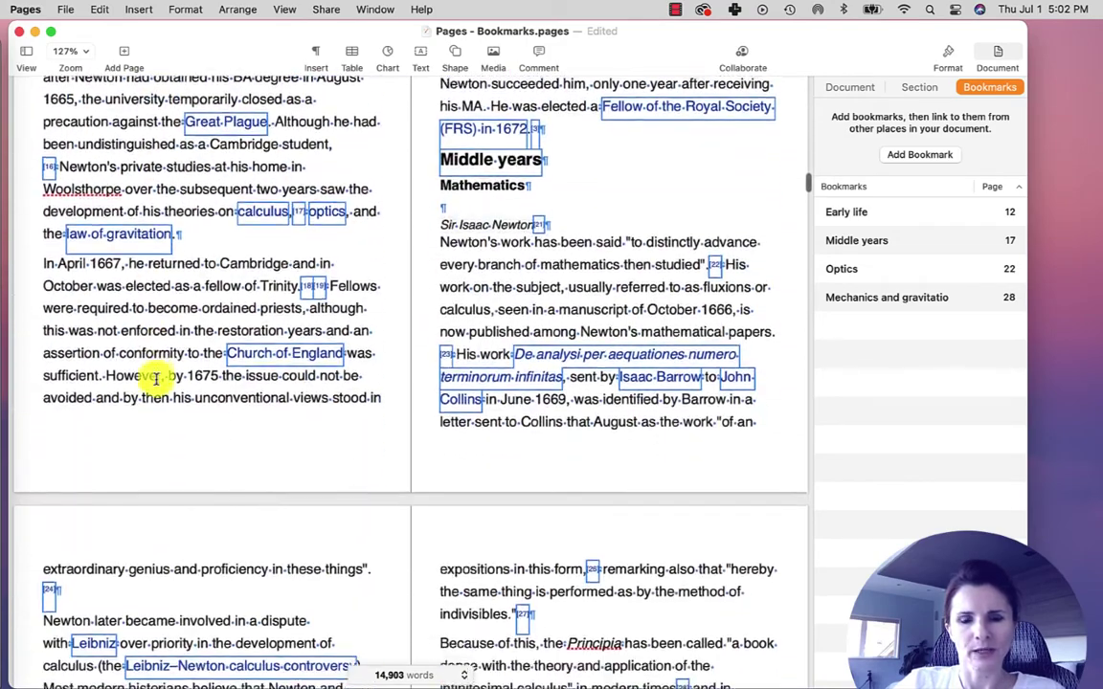
{"action": "scroll", "coordinate": [156, 378], "scroll_direction": "down", "scroll_amount": 2}
{"action": "scroll", "coordinate": [156, 378], "scroll_direction": "up", "scroll_amount": 8}
{"action": "scroll", "coordinate": [156, 379], "scroll_direction": "down", "scroll_amount": 10}
{"action": "scroll", "coordinate": [156, 378], "scroll_direction": "up", "scroll_amount": 5}
{"action": "scroll", "coordinate": [156, 378], "scroll_direction": "up", "scroll_amount": 1}
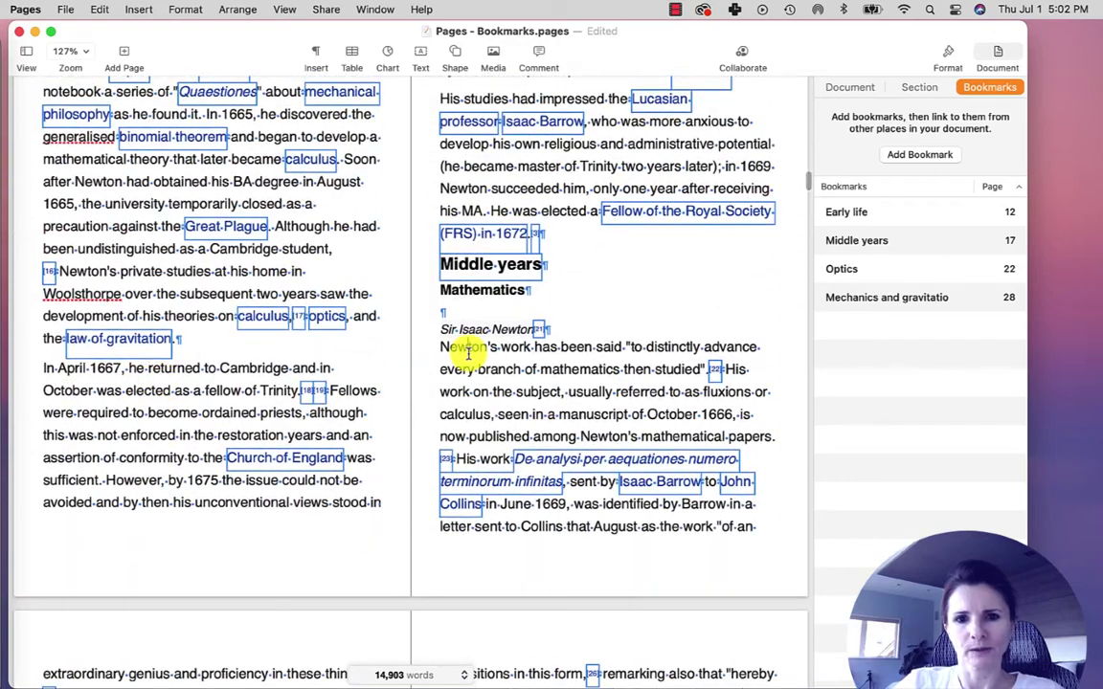
{"action": "scroll", "coordinate": [468, 353], "scroll_direction": "up", "scroll_amount": 2}
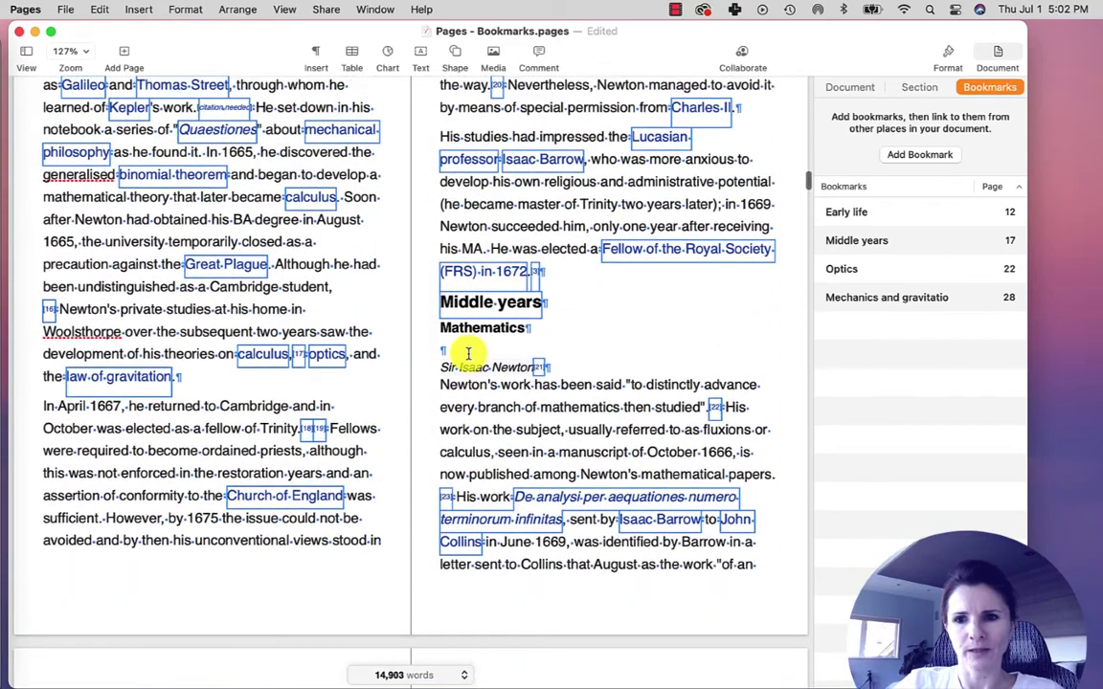
{"action": "left_click_drag", "start_coordinate": [439, 328], "coordinate": [524, 327]}
{"action": "left_click", "coordinate": [441, 311]}
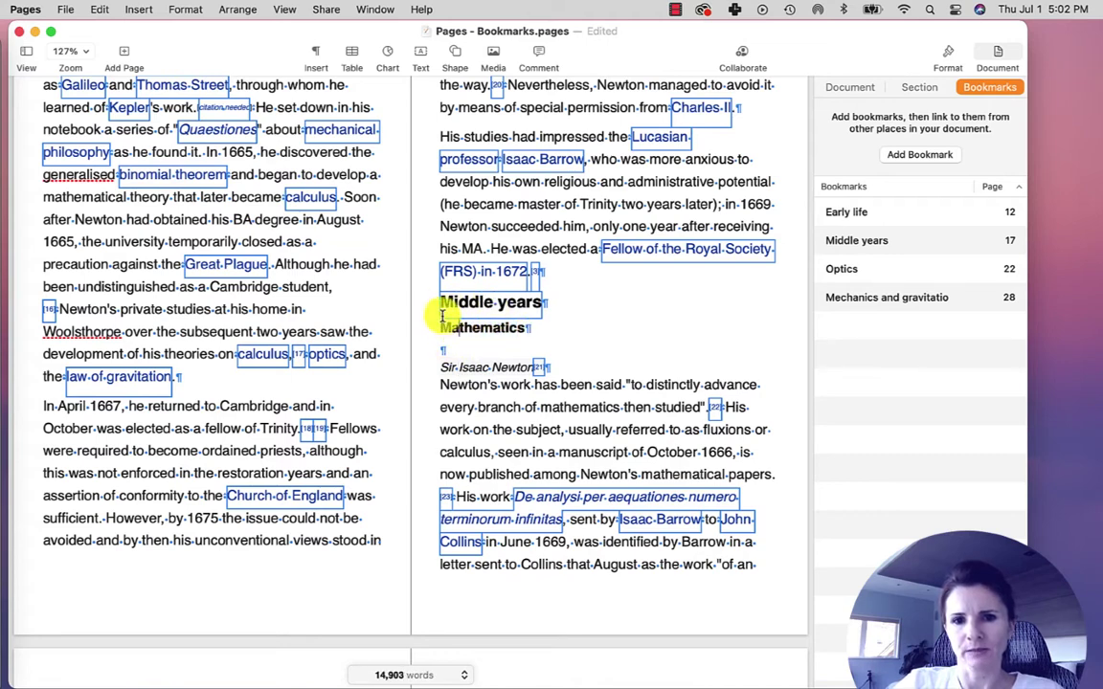
{"action": "left_click_drag", "start_coordinate": [441, 331], "coordinate": [525, 332]}
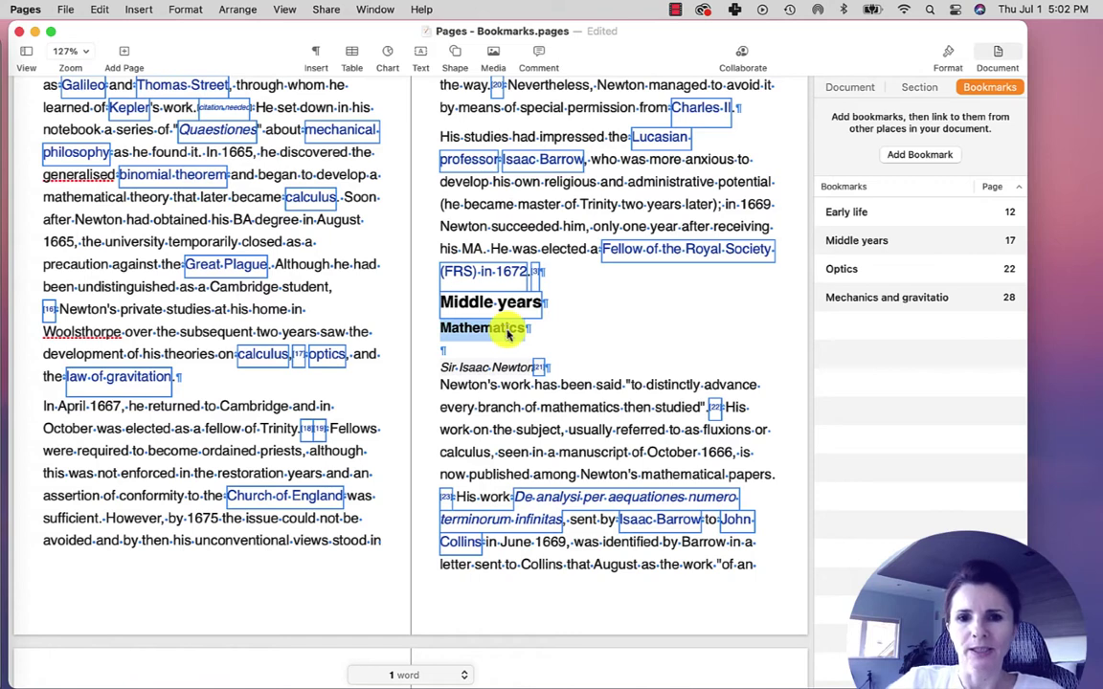
{"action": "right_click", "coordinate": [509, 333]}
{"action": "mouse_move", "coordinate": [539, 427]}
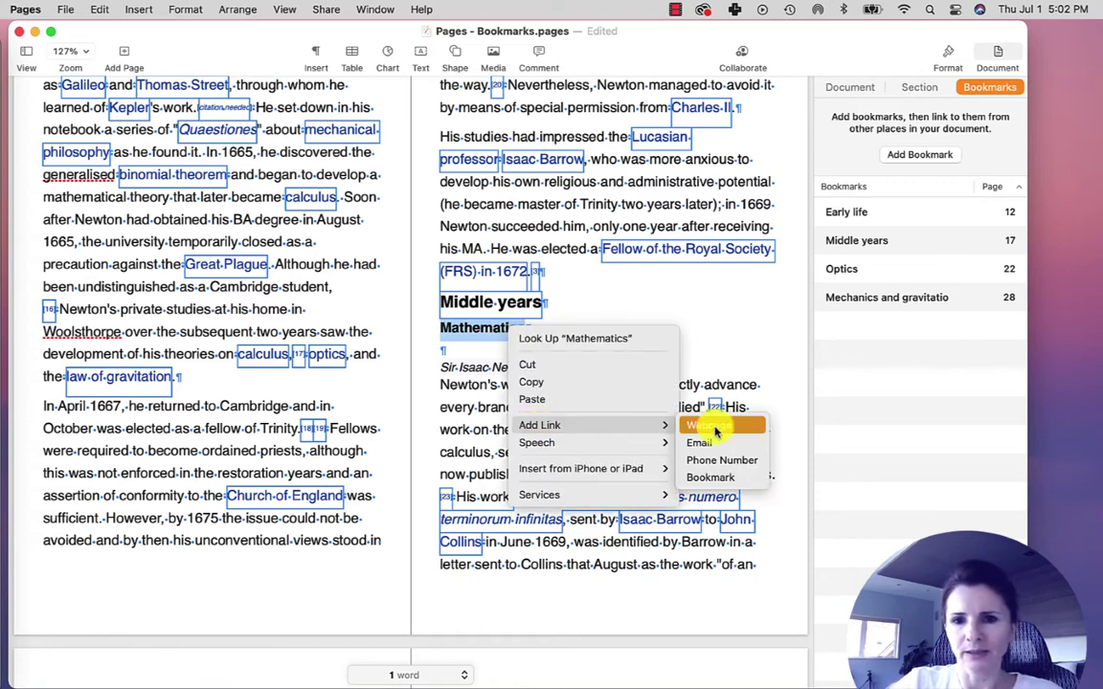
{"action": "left_click", "coordinate": [732, 475]}
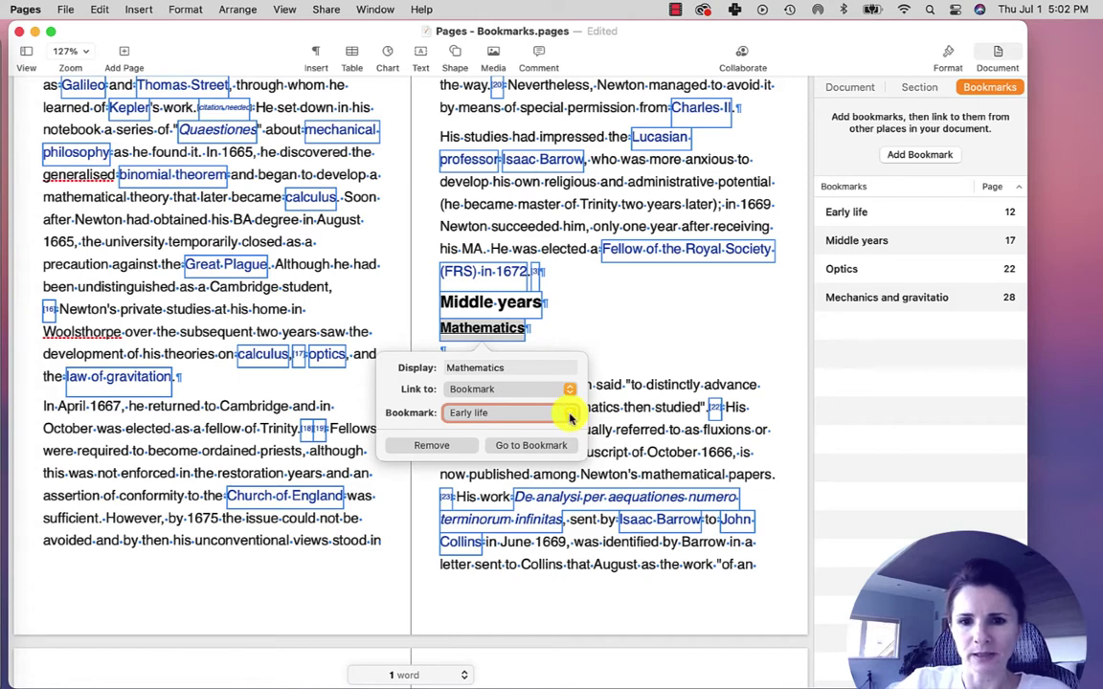
Examine the existing and suggested bookmarks offered as targets for the "Mathematics" link, through to the end of the book
{"action": "left_click", "coordinate": [570, 416]}
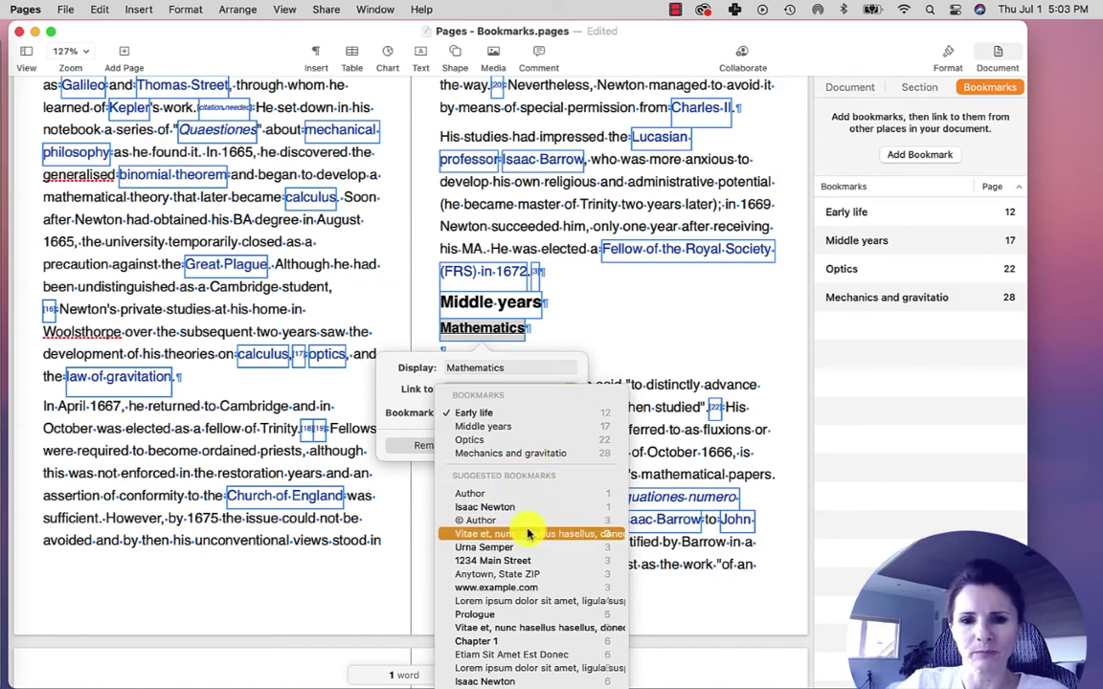
{"action": "scroll", "coordinate": [522, 582], "scroll_direction": "down", "scroll_amount": 10}
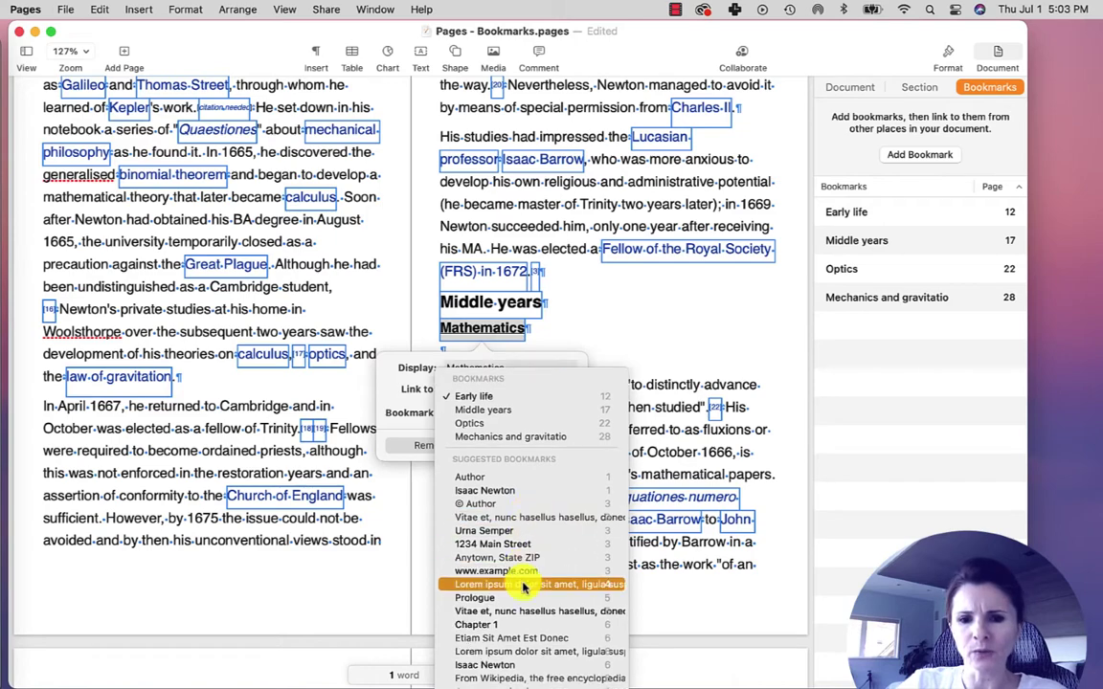
{"action": "scroll", "coordinate": [523, 586], "scroll_direction": "down", "scroll_amount": 10}
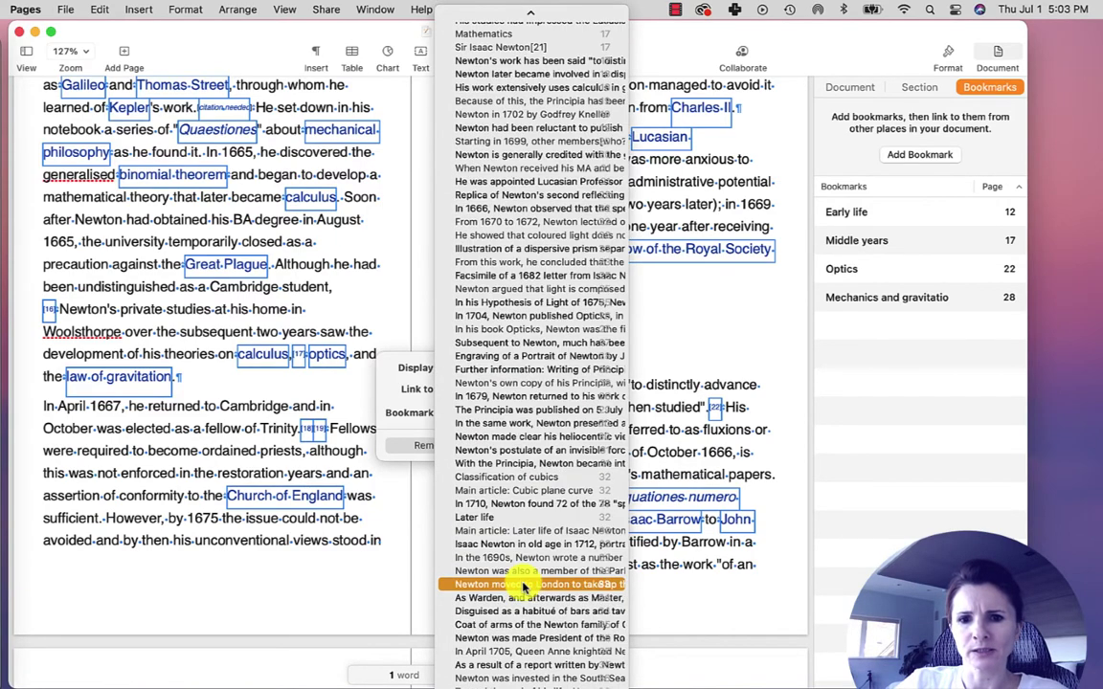
{"action": "scroll", "coordinate": [523, 585], "scroll_direction": "down", "scroll_amount": 10}
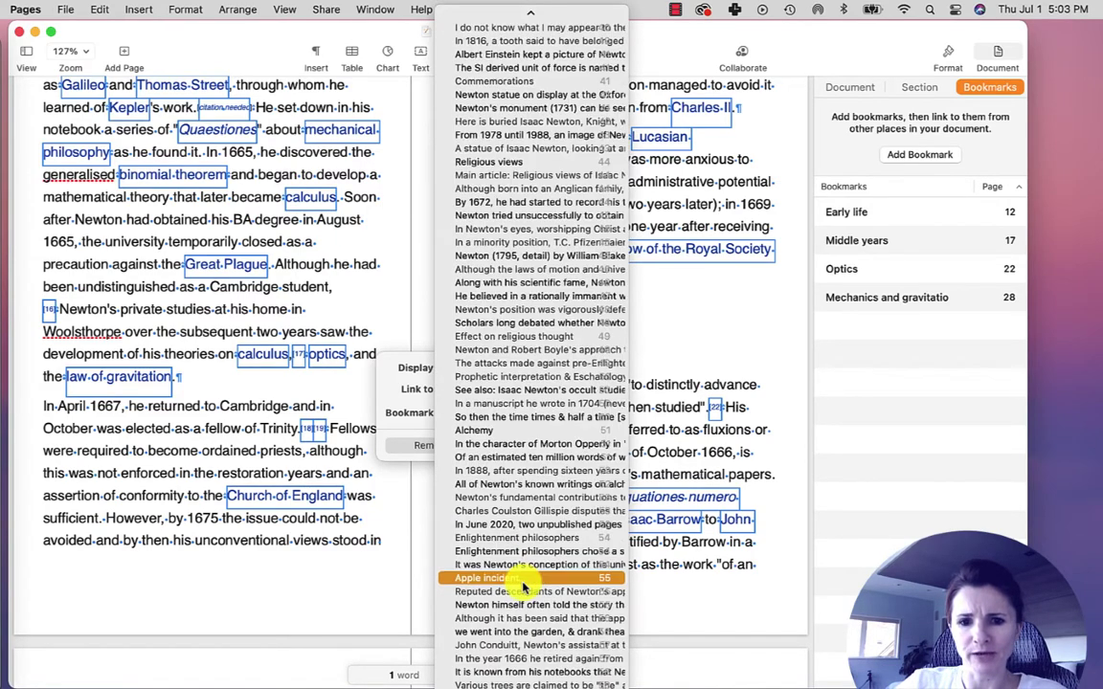
{"action": "scroll", "coordinate": [537, 489], "scroll_direction": "down", "scroll_amount": 10}
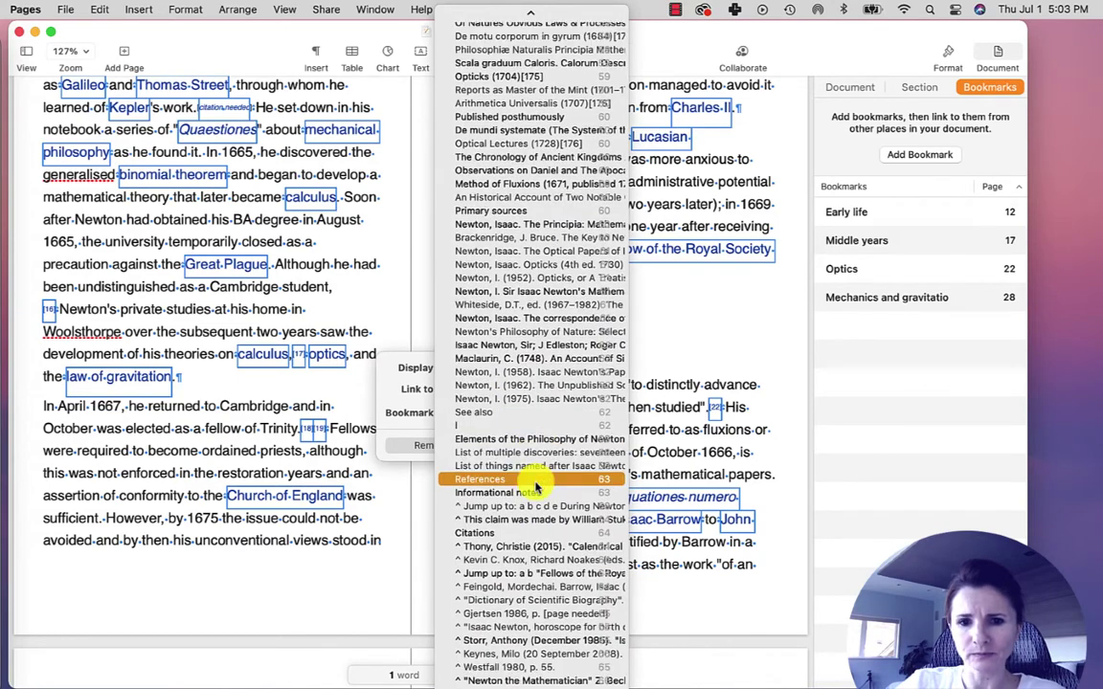
{"action": "scroll", "coordinate": [537, 490], "scroll_direction": "down", "scroll_amount": 10}
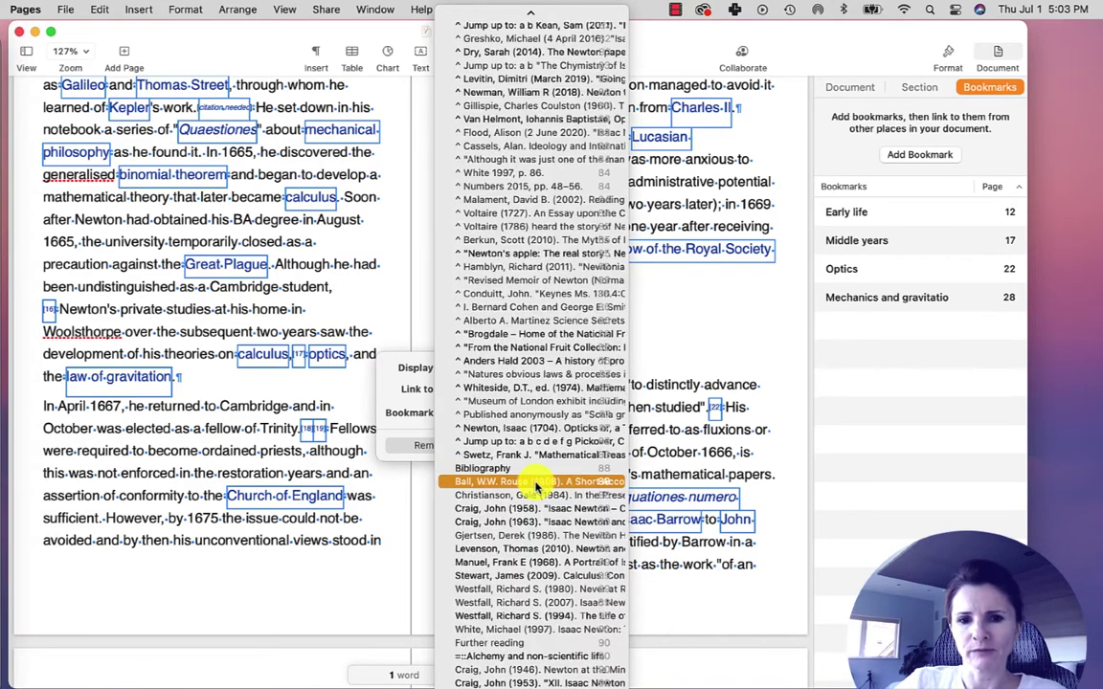
{"action": "scroll", "coordinate": [527, 536], "scroll_direction": "down", "scroll_amount": 10}
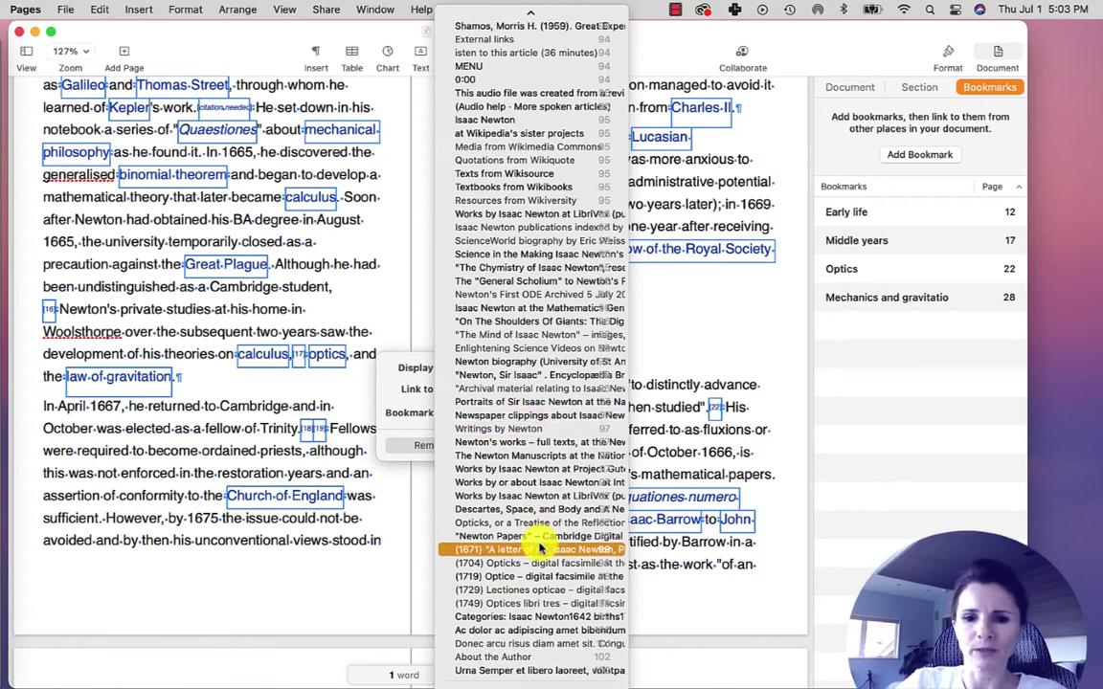
{"action": "left_click", "coordinate": [337, 541]}
Exclude the Dedication and Caption paragraph styles from the document's bookmark suggestions
{"action": "left_click", "coordinate": [97, 10]}
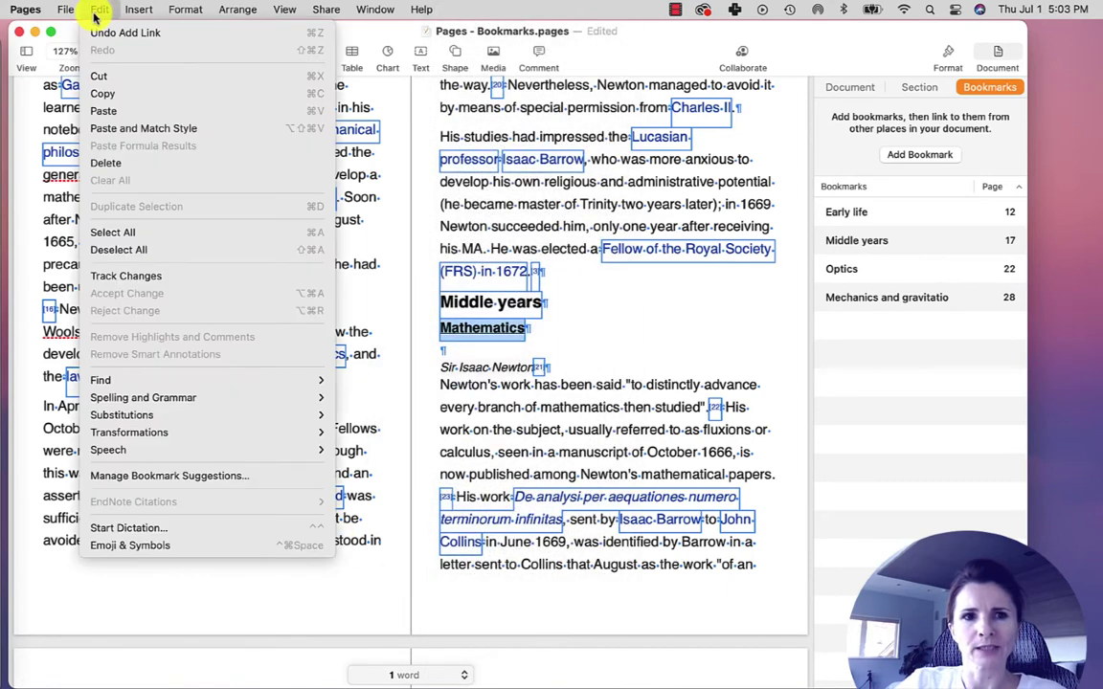
{"action": "left_click", "coordinate": [141, 476]}
{"action": "scroll", "coordinate": [578, 348], "scroll_direction": "down", "scroll_amount": 5}
{"action": "scroll", "coordinate": [575, 354], "scroll_direction": "down", "scroll_amount": 3}
{"action": "scroll", "coordinate": [581, 396], "scroll_direction": "up", "scroll_amount": 3}
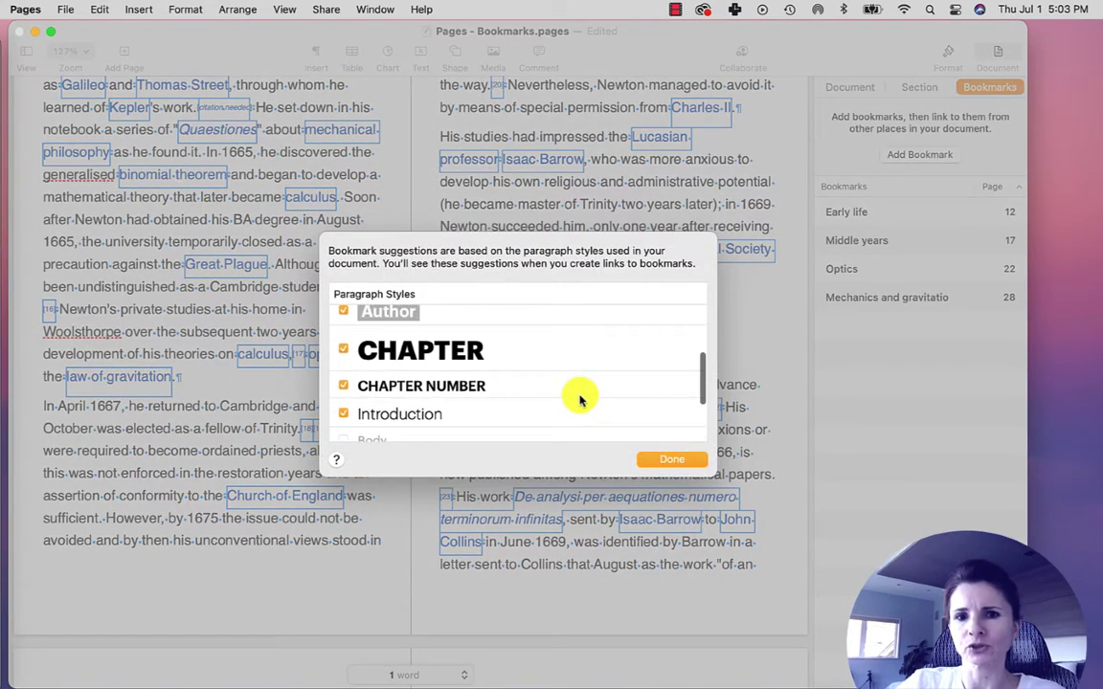
{"action": "scroll", "coordinate": [578, 396], "scroll_direction": "up", "scroll_amount": 2}
{"action": "scroll", "coordinate": [578, 393], "scroll_direction": "down", "scroll_amount": 5}
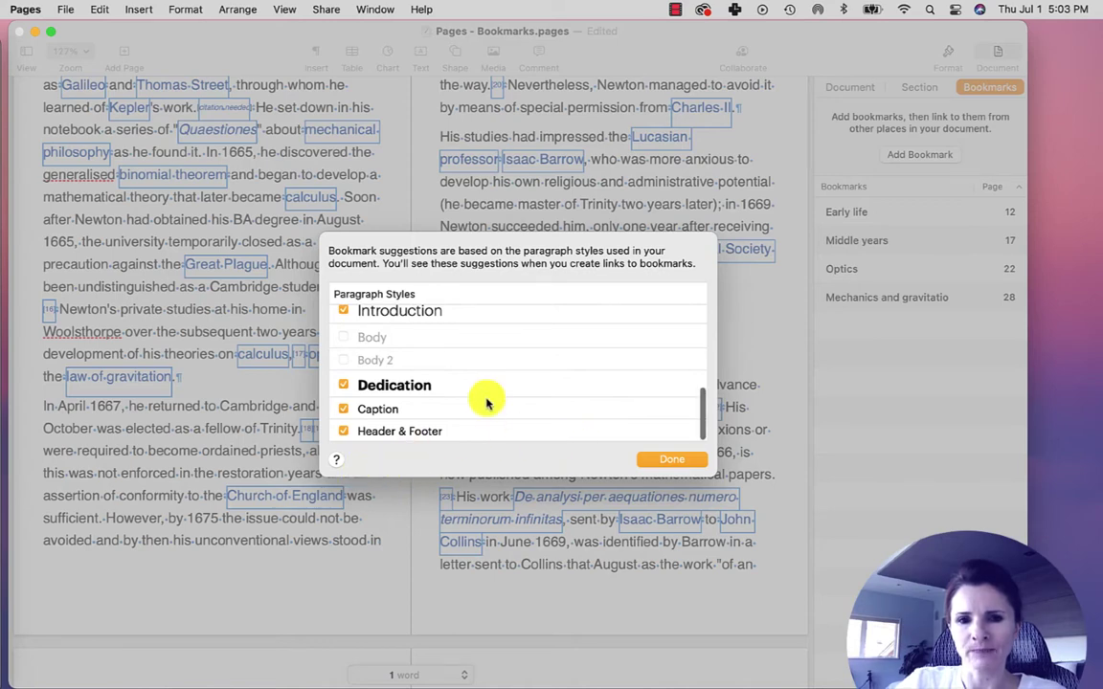
{"action": "left_click", "coordinate": [342, 389]}
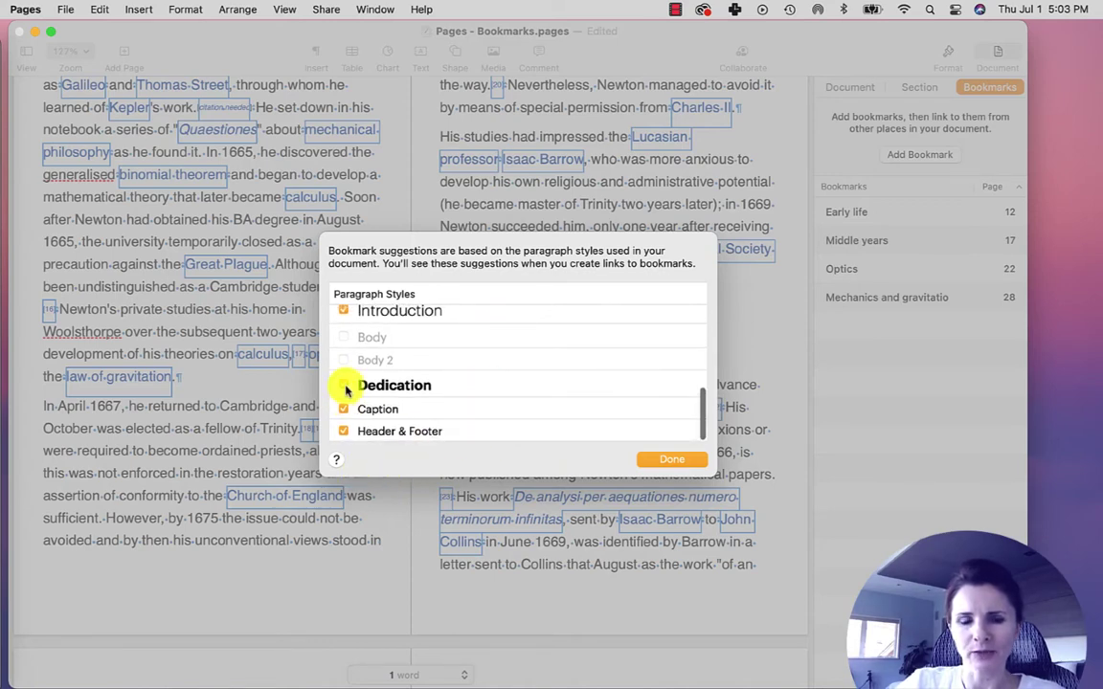
{"action": "left_click", "coordinate": [343, 410]}
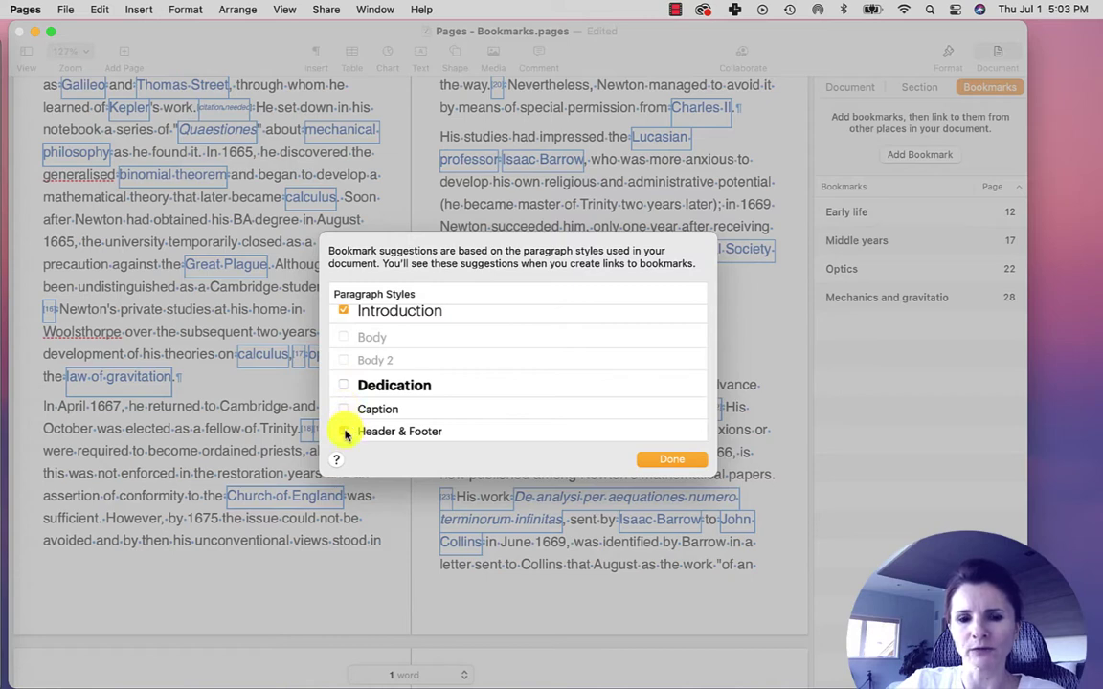
{"action": "scroll", "coordinate": [578, 378], "scroll_direction": "up", "scroll_amount": 5}
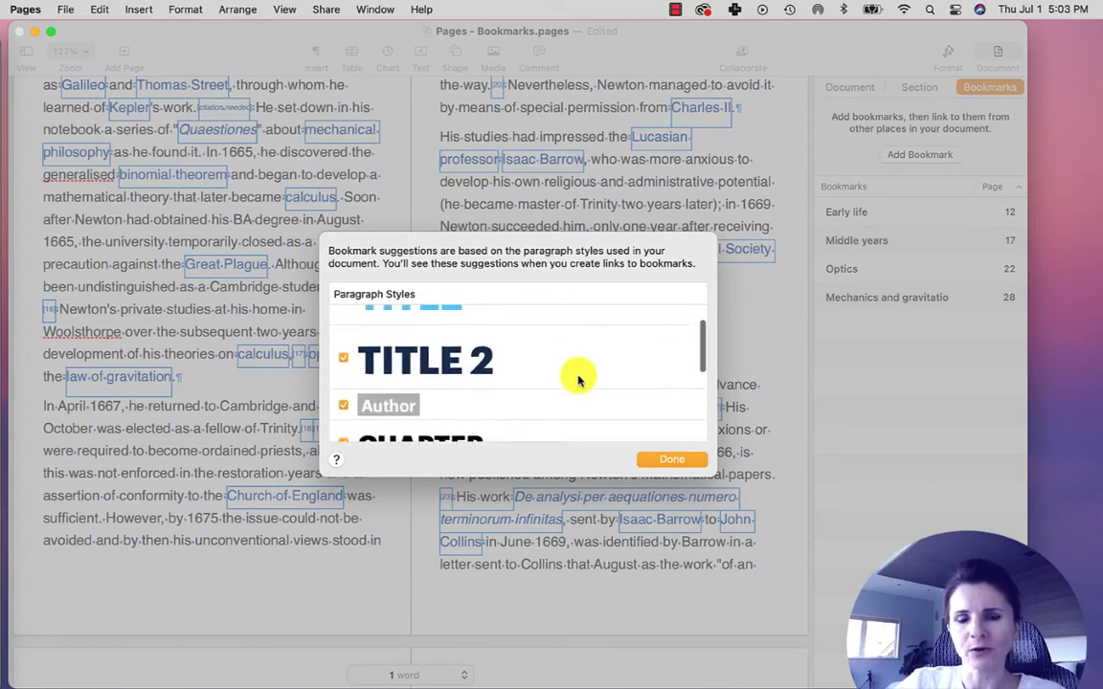
{"action": "scroll", "coordinate": [536, 378], "scroll_direction": "down", "scroll_amount": 4}
{"action": "left_click", "coordinate": [343, 386]}
{"action": "scroll", "coordinate": [536, 383], "scroll_direction": "up", "scroll_amount": 5}
{"action": "left_click", "coordinate": [660, 459]}
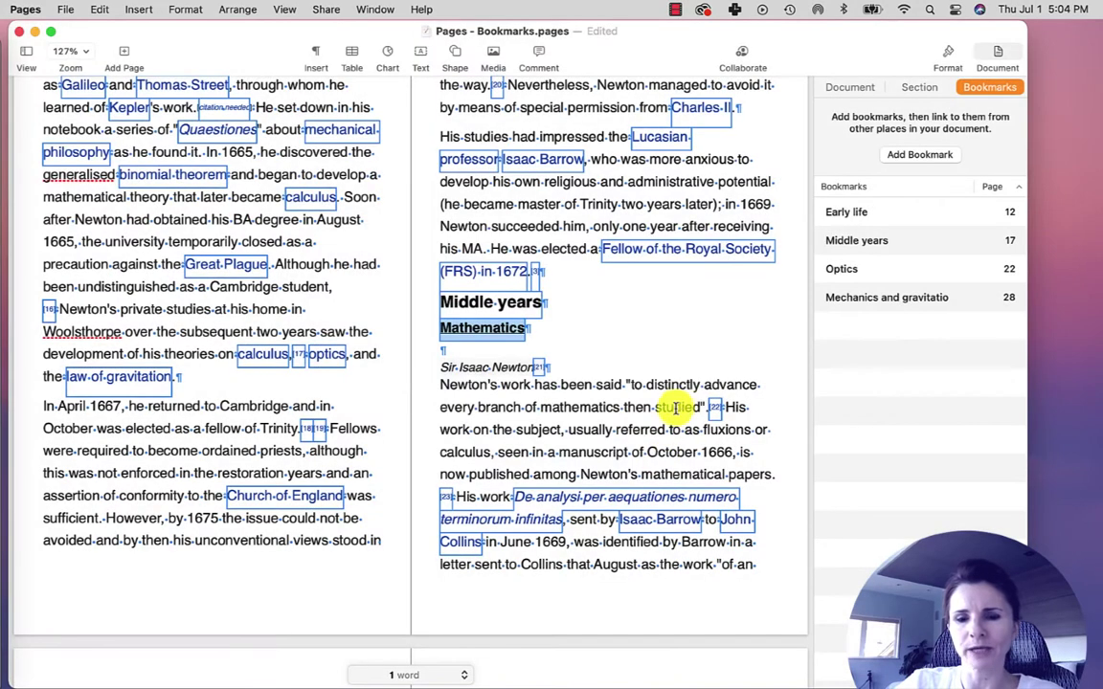
Deselect the "Mathematics" link and show the document's paper size, orientation and margin settings
{"action": "left_click", "coordinate": [635, 408]}
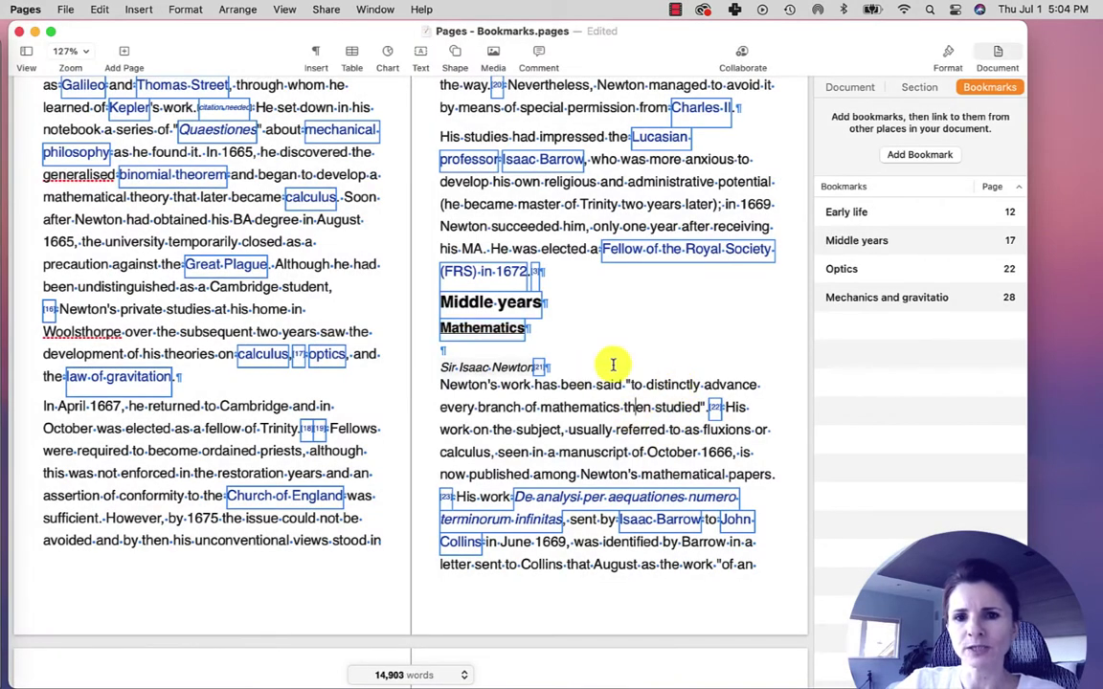
{"action": "left_click", "coordinate": [846, 88]}
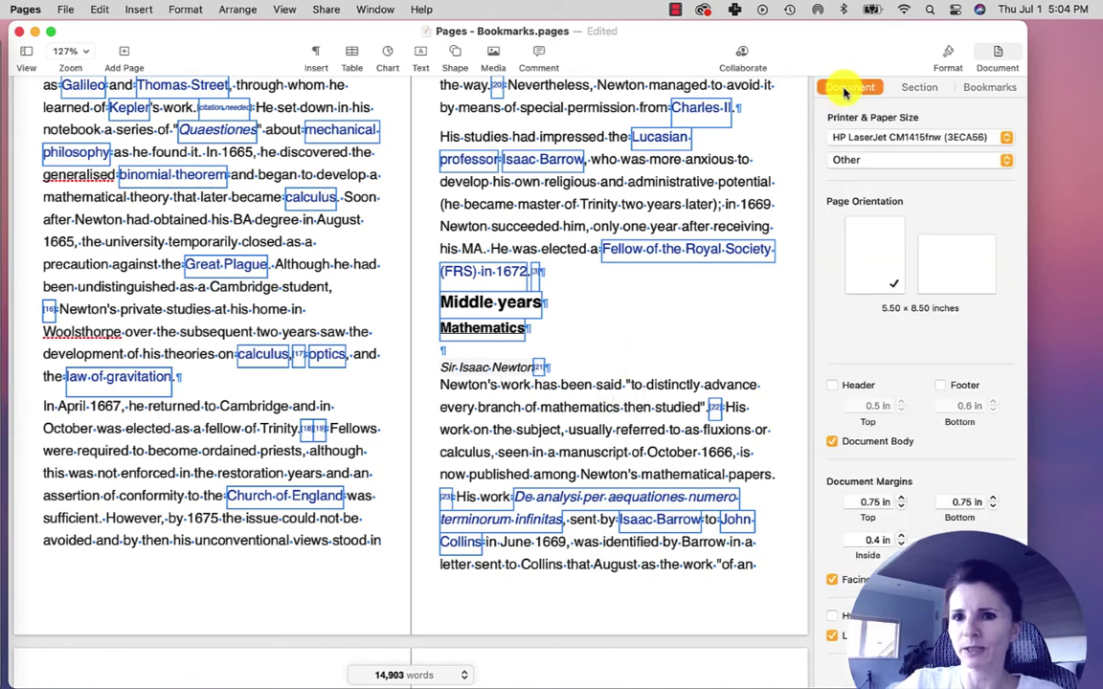
{"action": "left_click", "coordinate": [652, 407]}
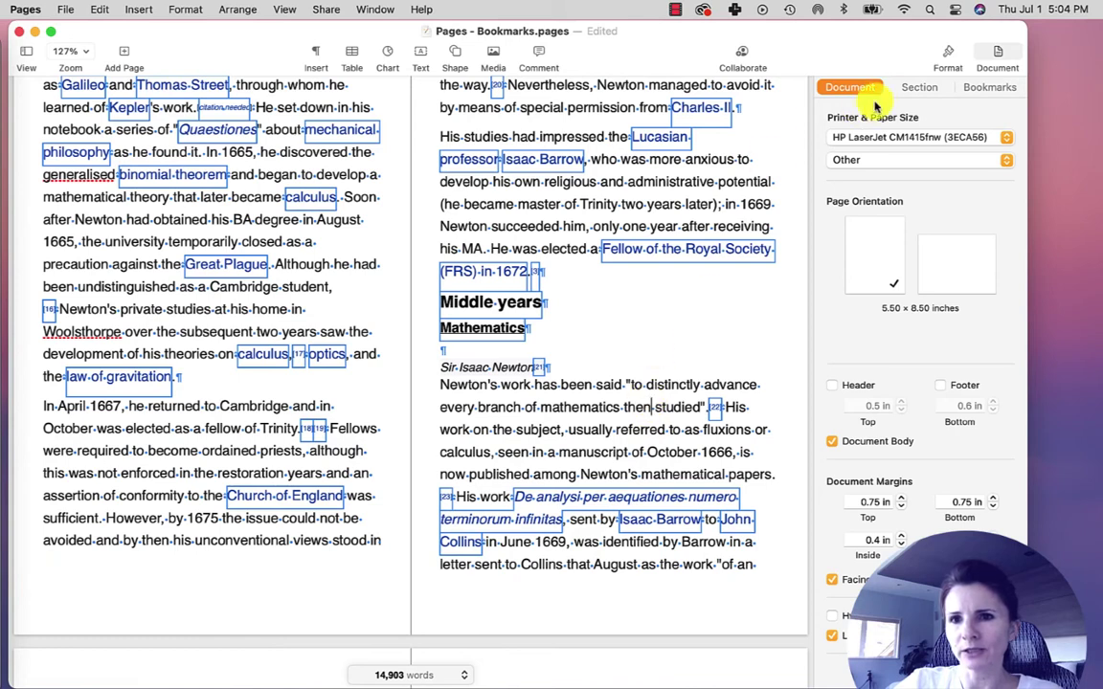
Apply the Body paragraph style to the "Newton's work has been said" paragraph below the "Mathematics" heading
{"action": "left_click", "coordinate": [942, 55]}
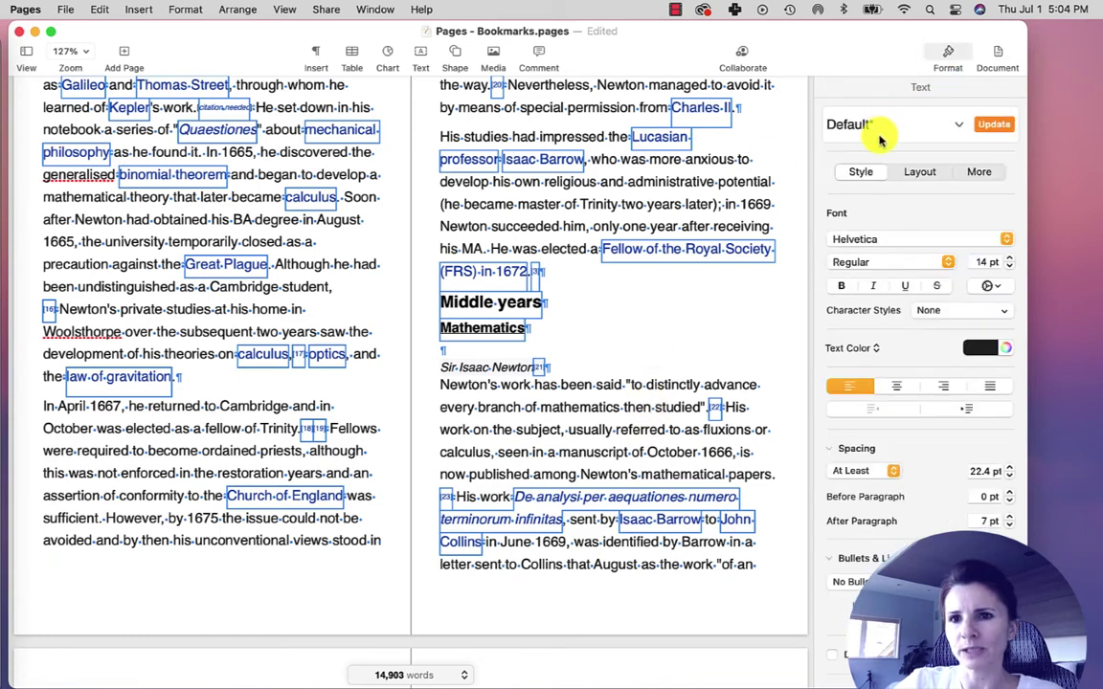
{"action": "left_click", "coordinate": [959, 125]}
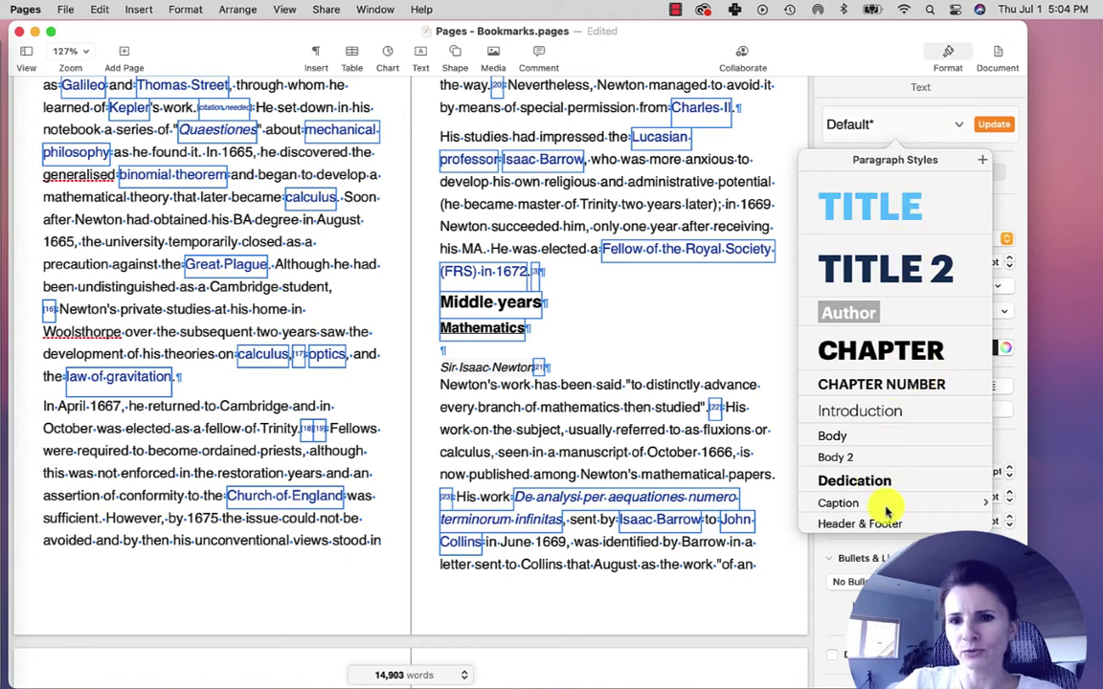
{"action": "left_click", "coordinate": [608, 429]}
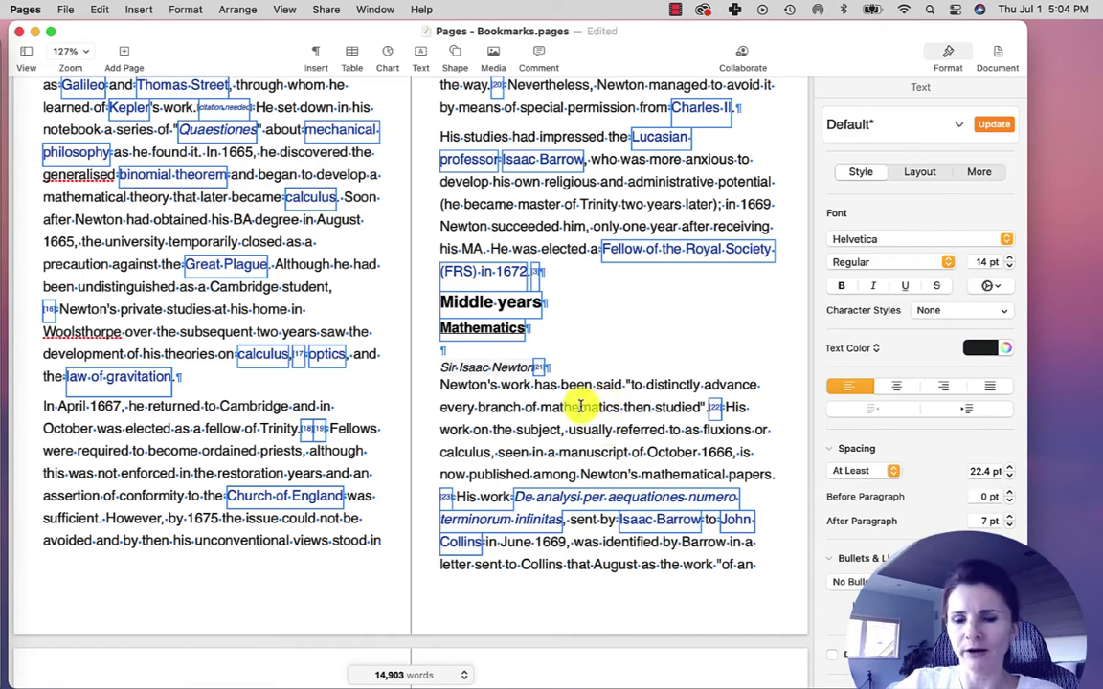
{"action": "left_click", "coordinate": [961, 124]}
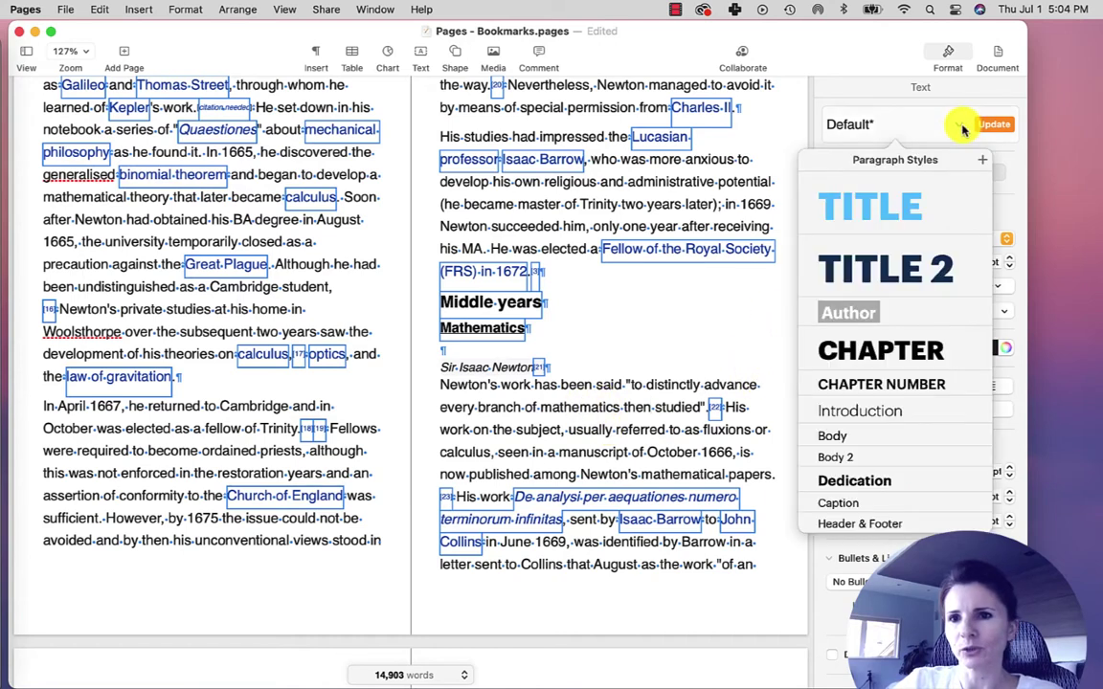
{"action": "left_click", "coordinate": [626, 440]}
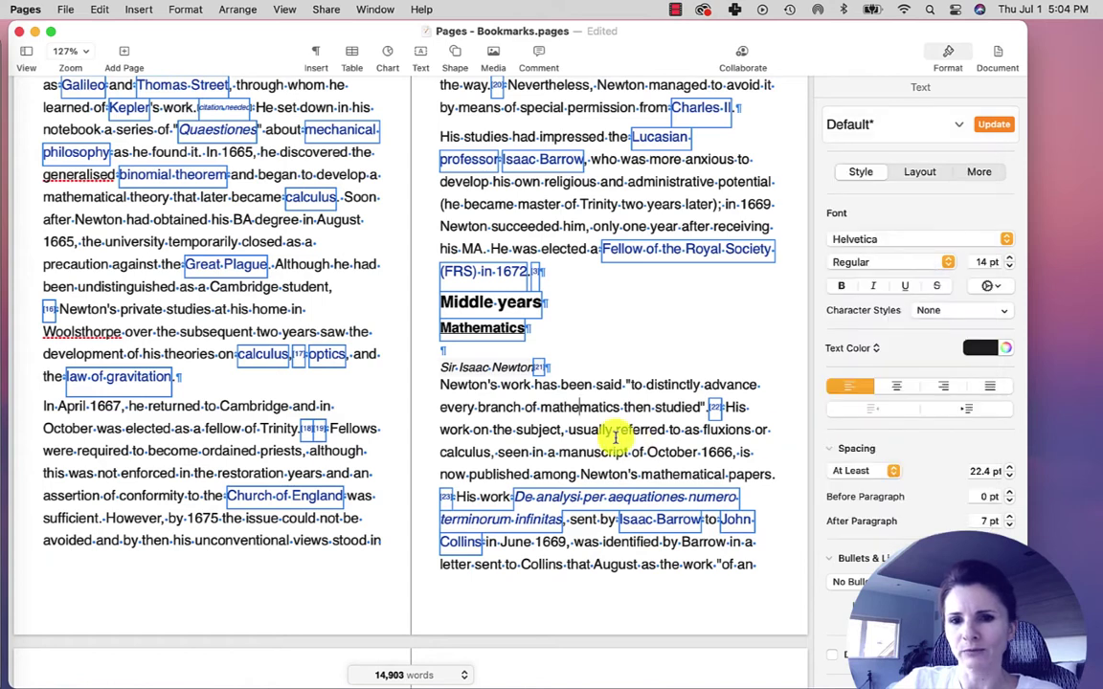
{"action": "left_click", "coordinate": [956, 124]}
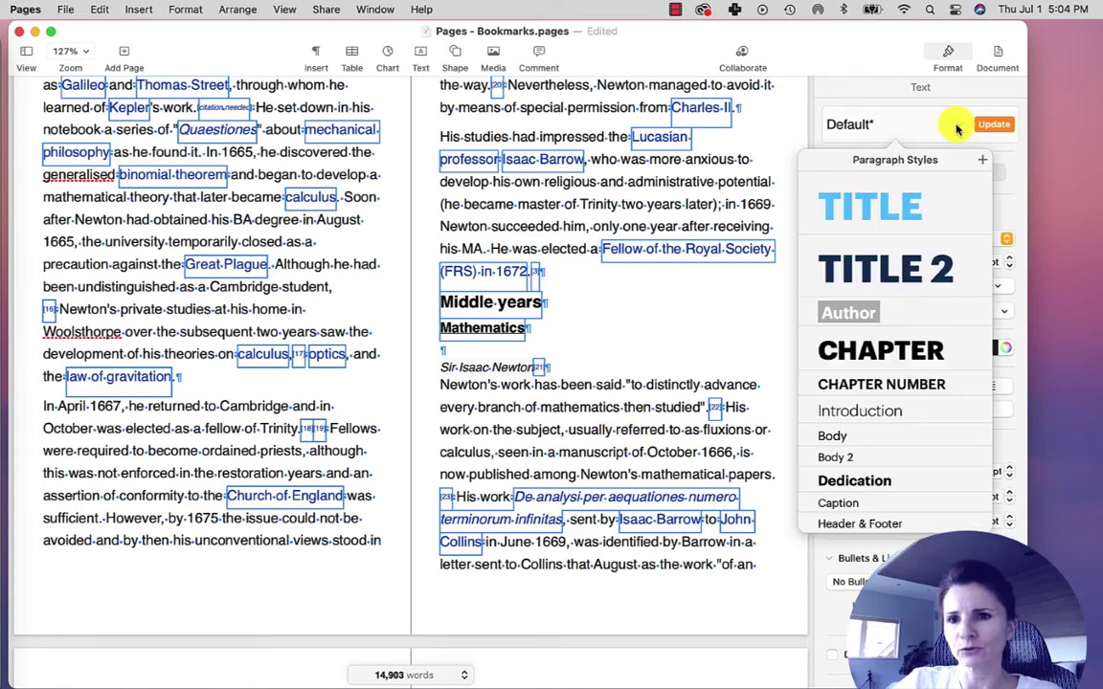
{"action": "left_click", "coordinate": [843, 435]}
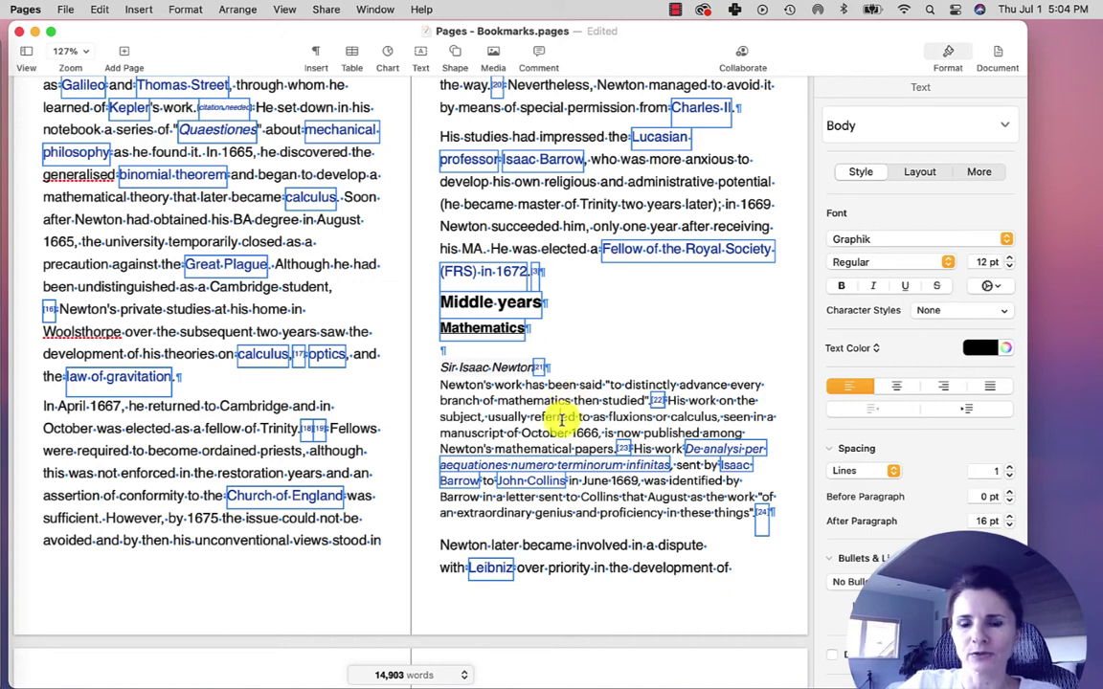
{"action": "right_click", "coordinate": [493, 330]}
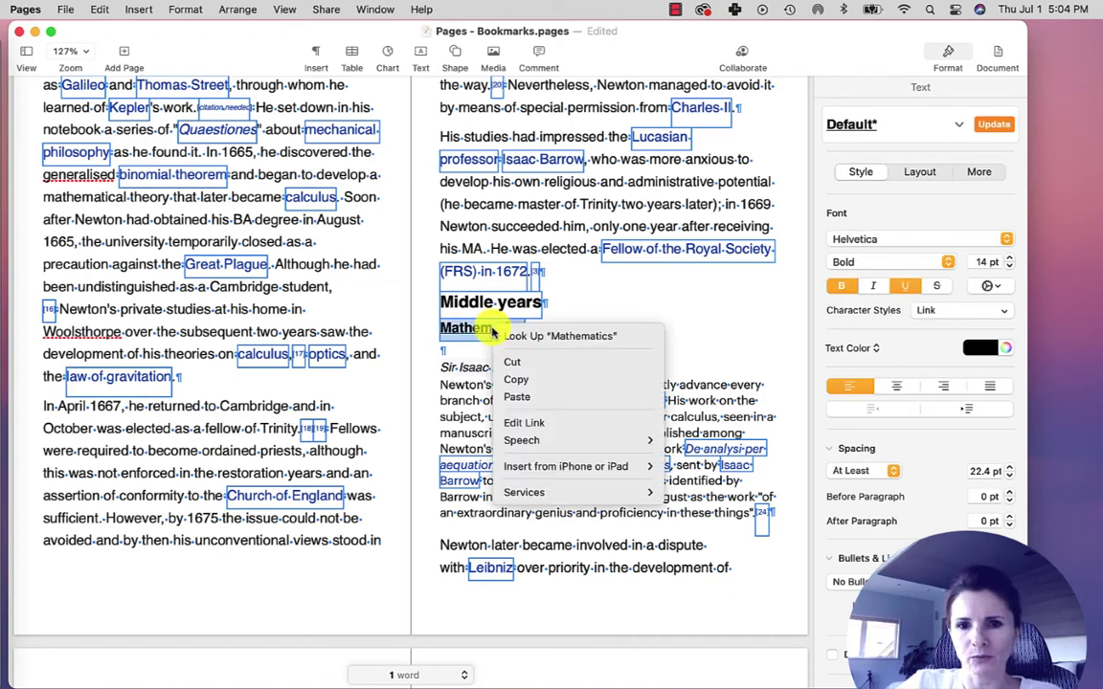
{"action": "left_click", "coordinate": [632, 422]}
{"action": "key", "text": "Escape"}
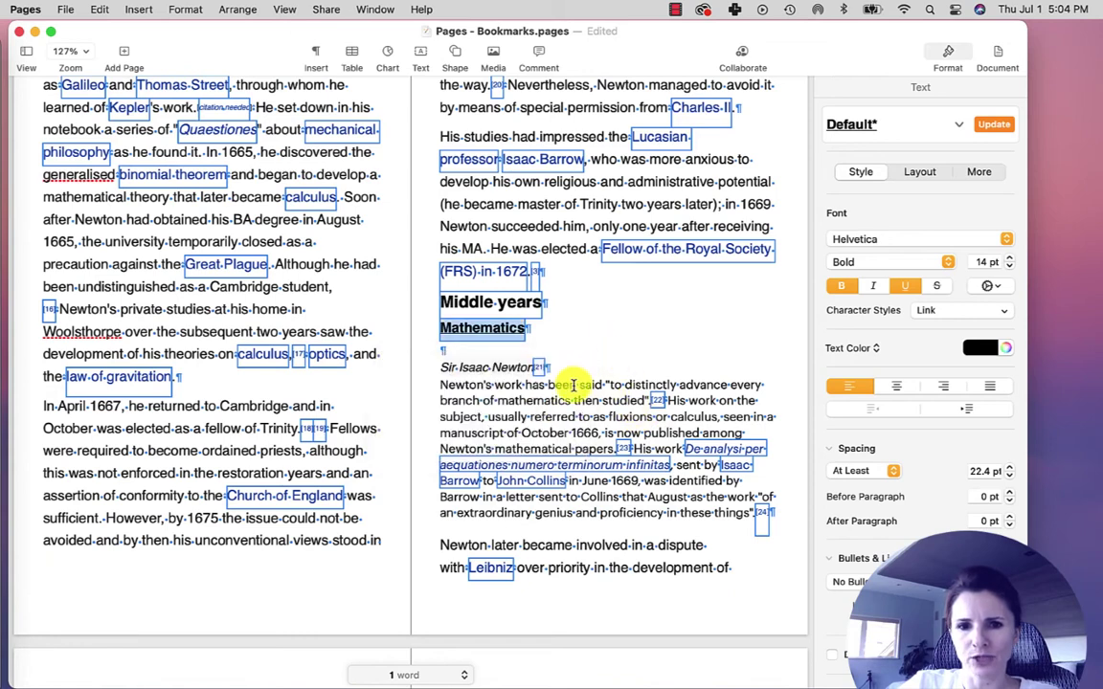
{"action": "left_click", "coordinate": [499, 356]}
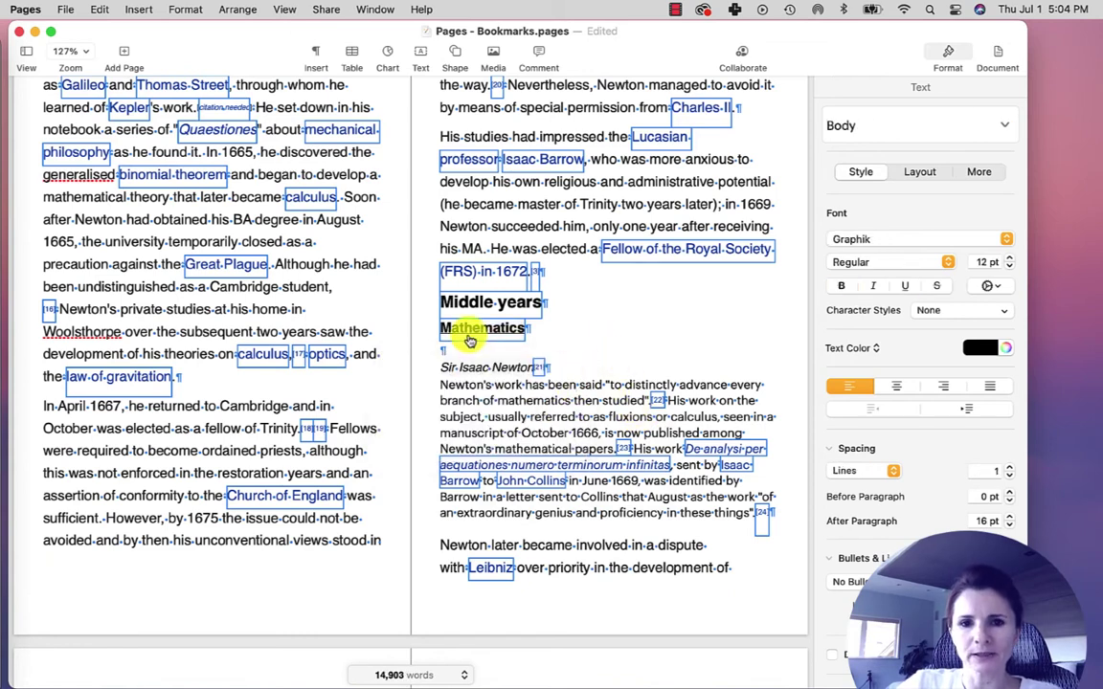
Remove the bookmark link from the "Mathematics" heading, keeping its text, and deselect the heading
{"action": "right_click", "coordinate": [469, 340]}
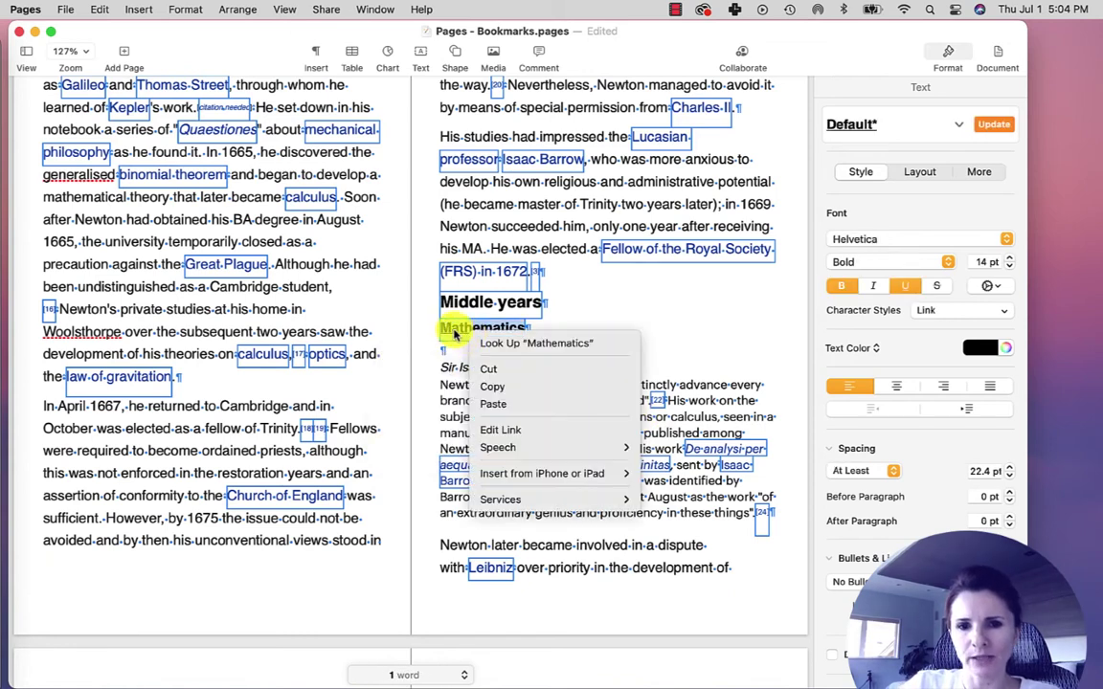
{"action": "left_click", "coordinate": [483, 430]}
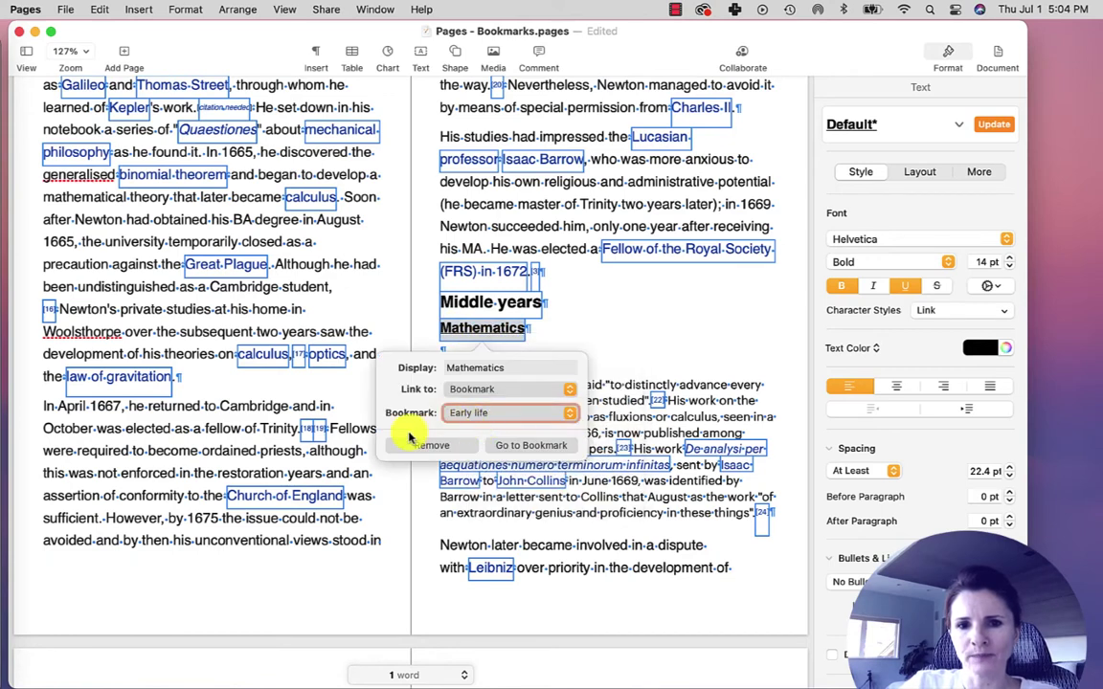
{"action": "left_click", "coordinate": [433, 447]}
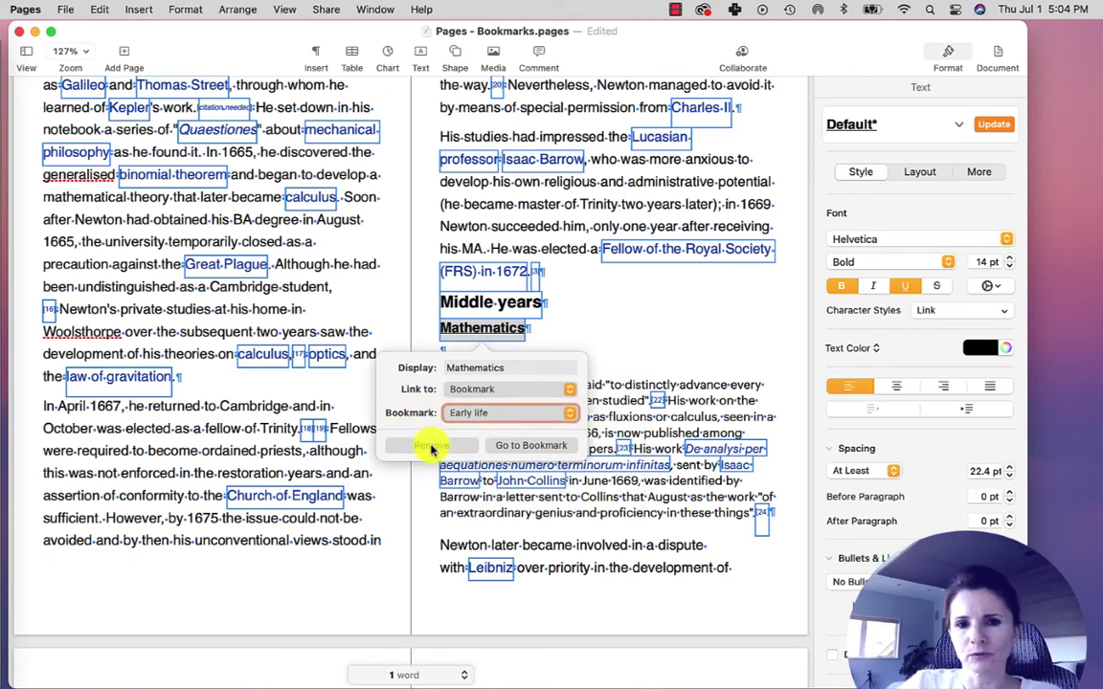
{"action": "left_click", "coordinate": [575, 414]}
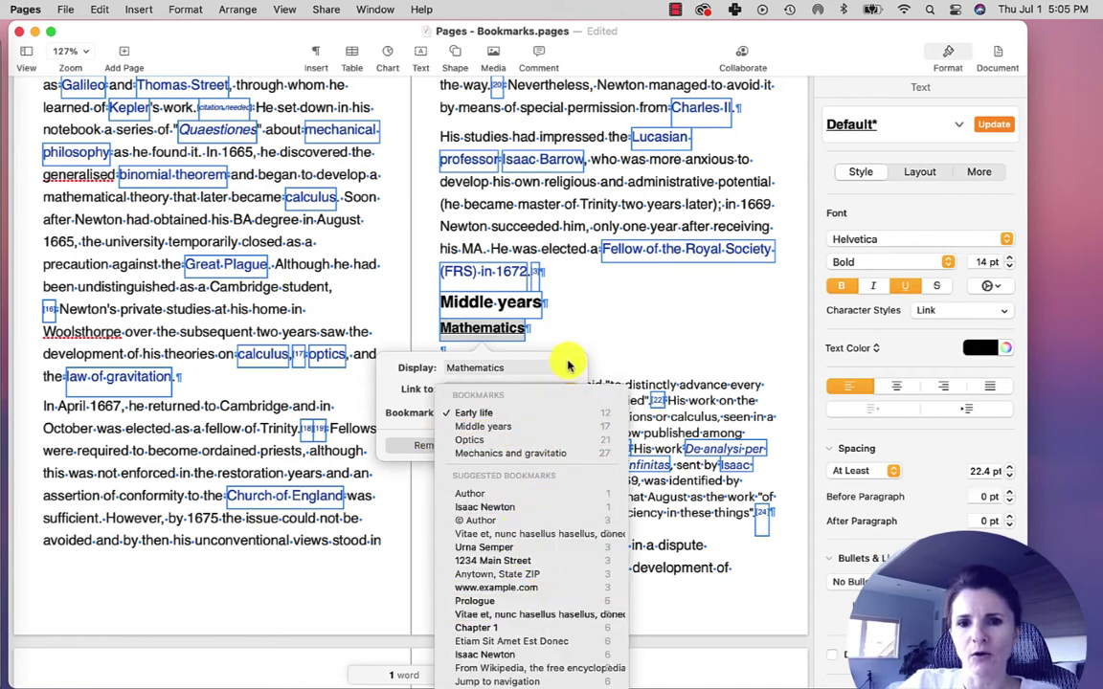
{"action": "left_click", "coordinate": [400, 431]}
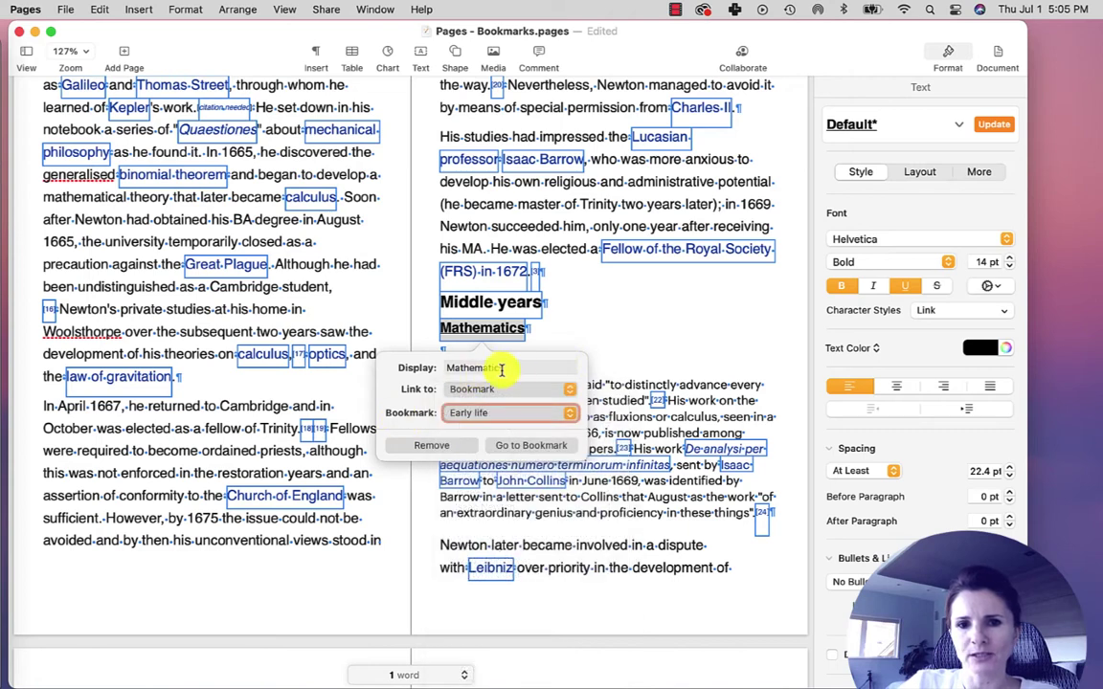
{"action": "left_click", "coordinate": [522, 369]}
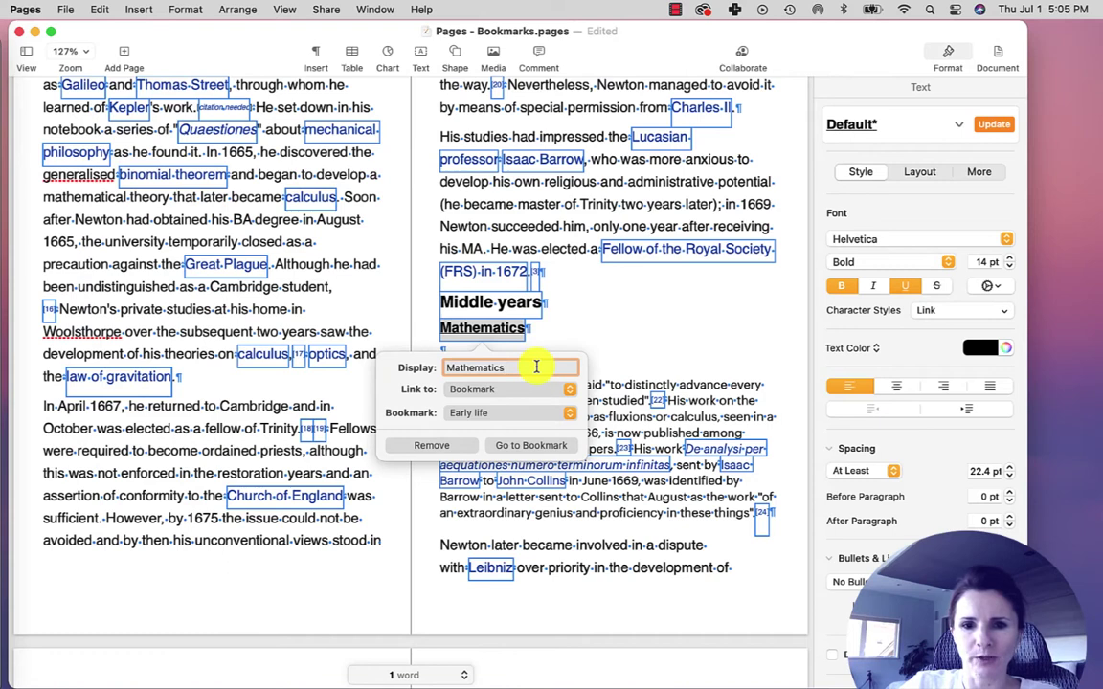
{"action": "left_click", "coordinate": [432, 447]}
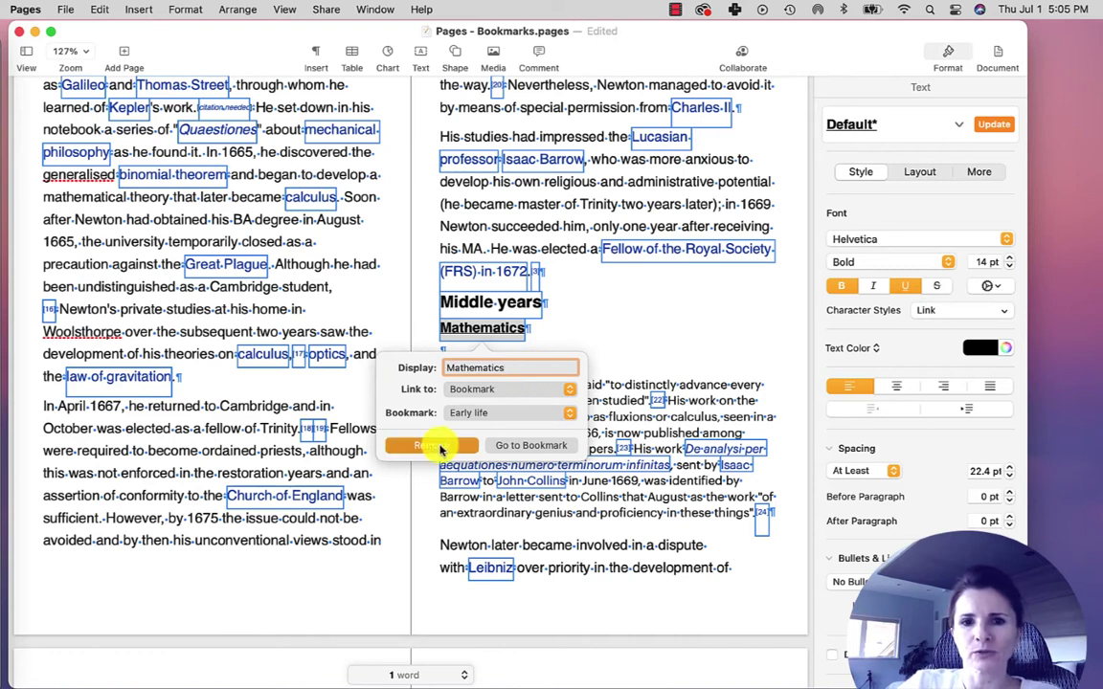
{"action": "left_click", "coordinate": [501, 328]}
{"action": "left_click", "coordinate": [598, 357]}
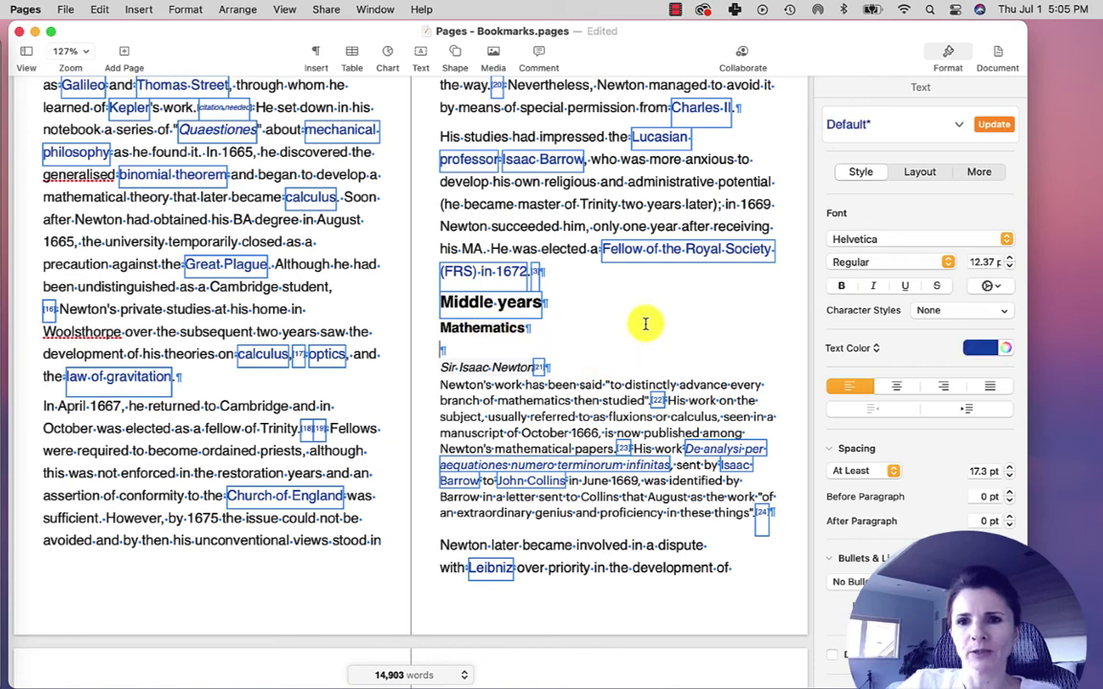
Delete the "Middle years" bookmark from the document's bookmarks, keeping the heading text, and deselect the heading
{"action": "left_click", "coordinate": [997, 56]}
{"action": "left_click", "coordinate": [994, 87]}
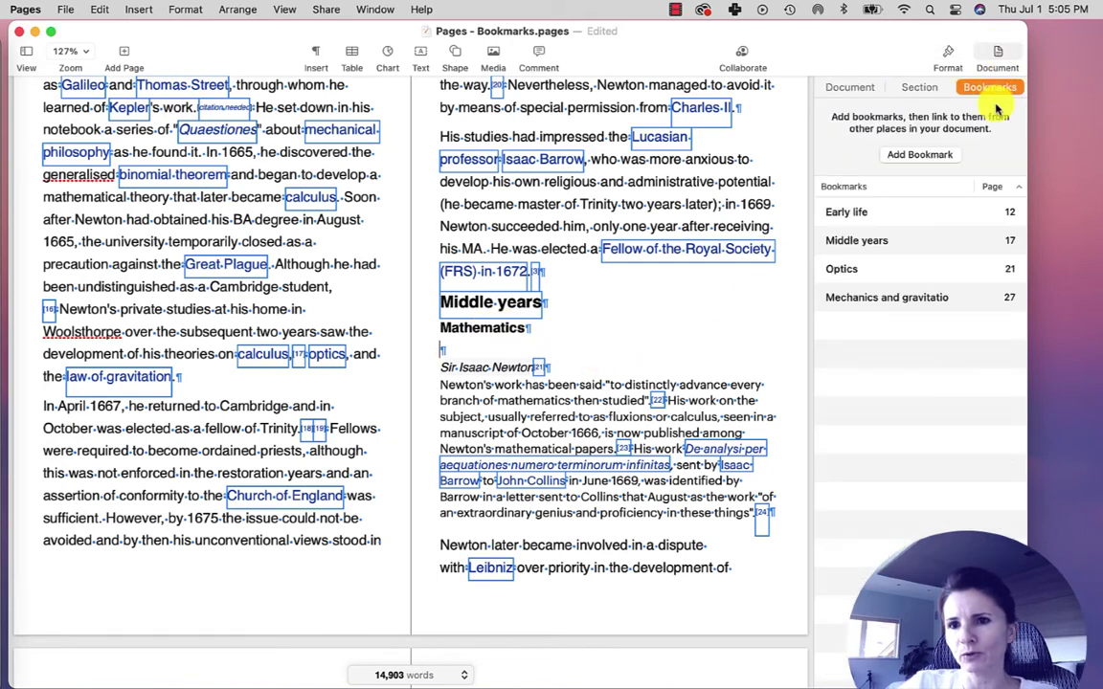
{"action": "left_click", "coordinate": [856, 241]}
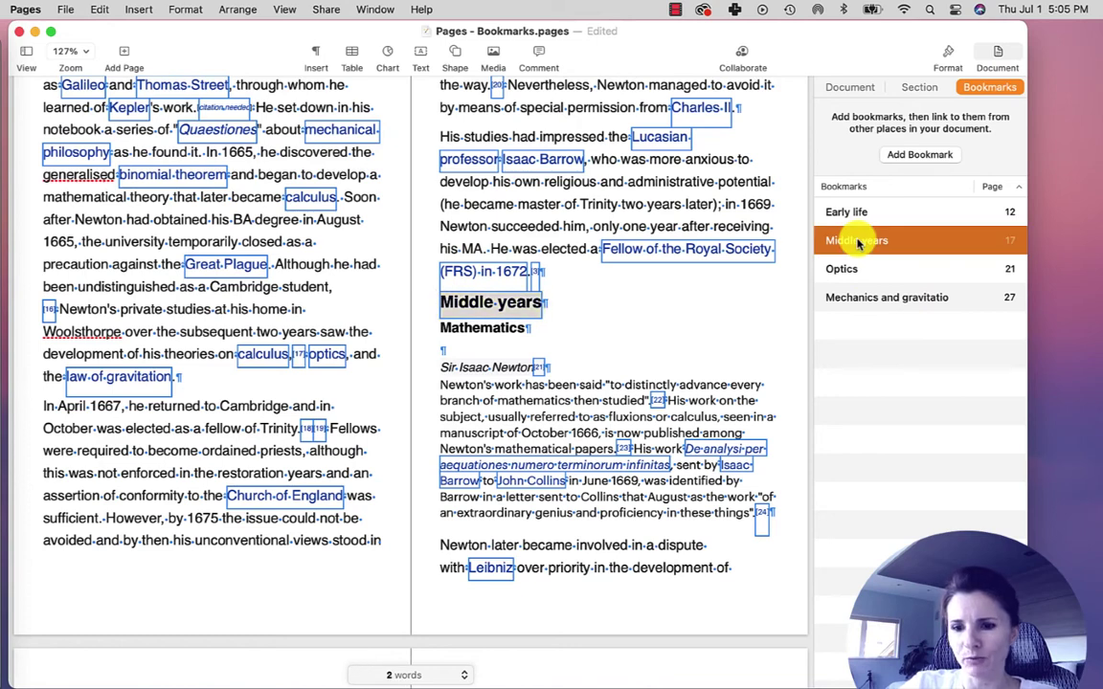
{"action": "key", "text": "BackSpace"}
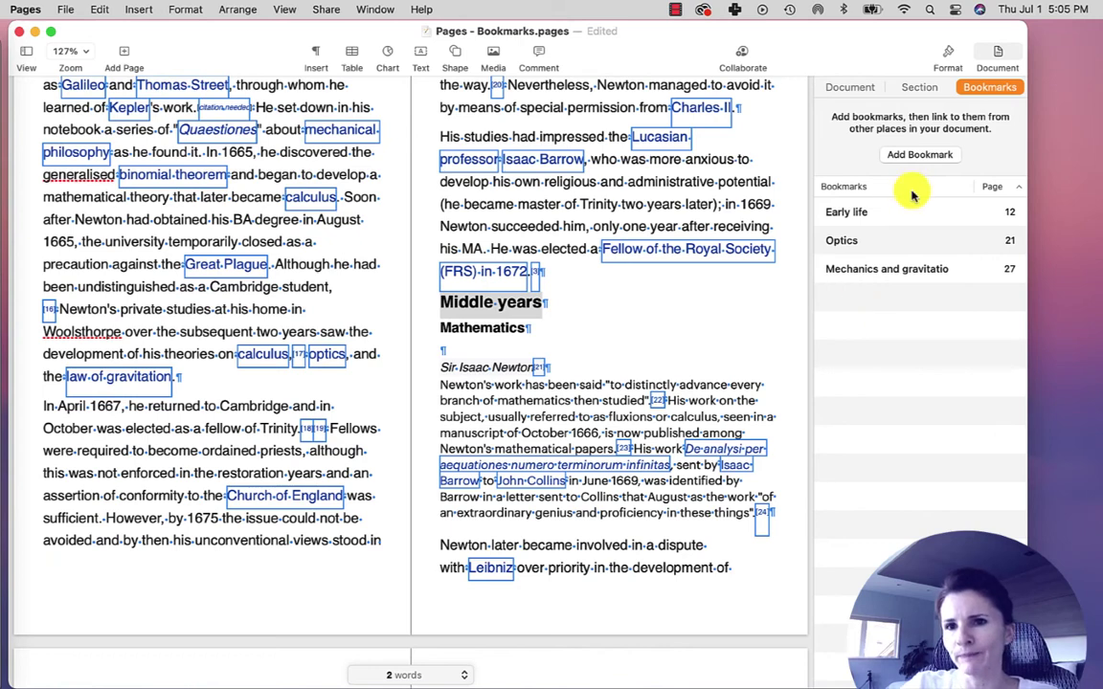
{"action": "left_click", "coordinate": [662, 192]}
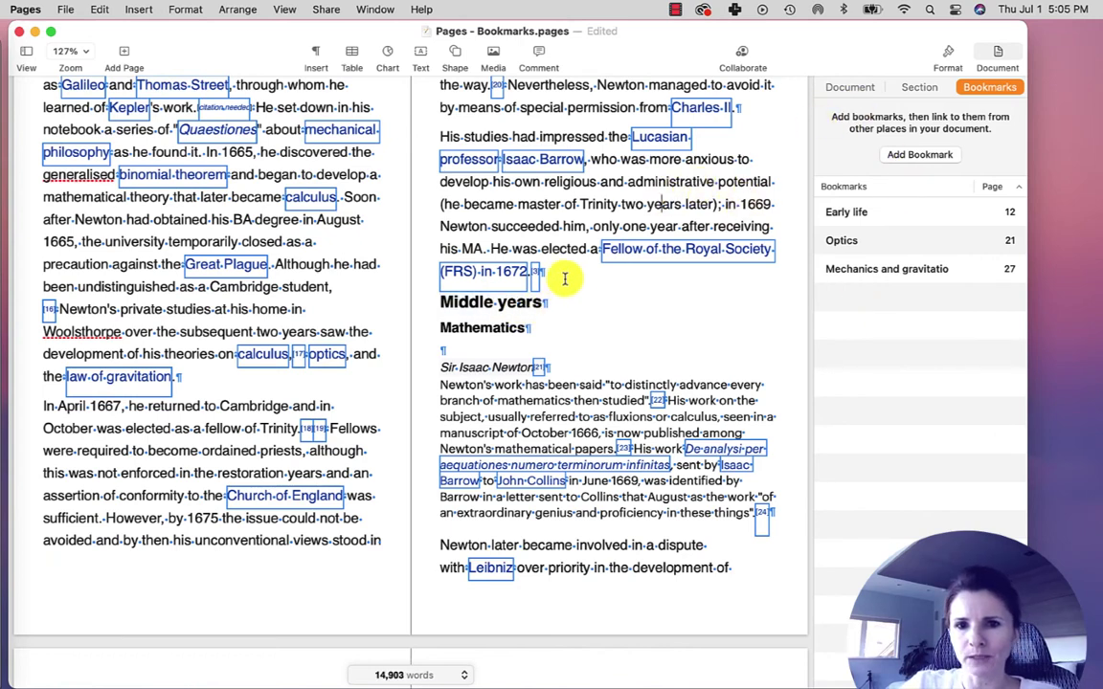